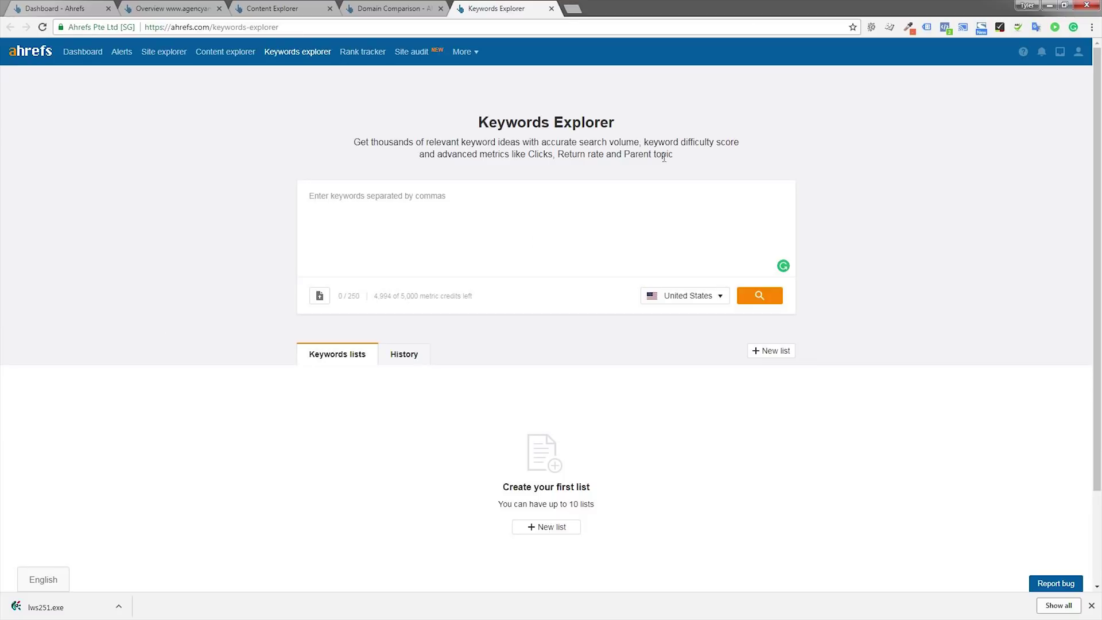
- Analyze the domain reportgarden.com in Site explorer
{"action": "left_click", "coordinate": [172, 8]}
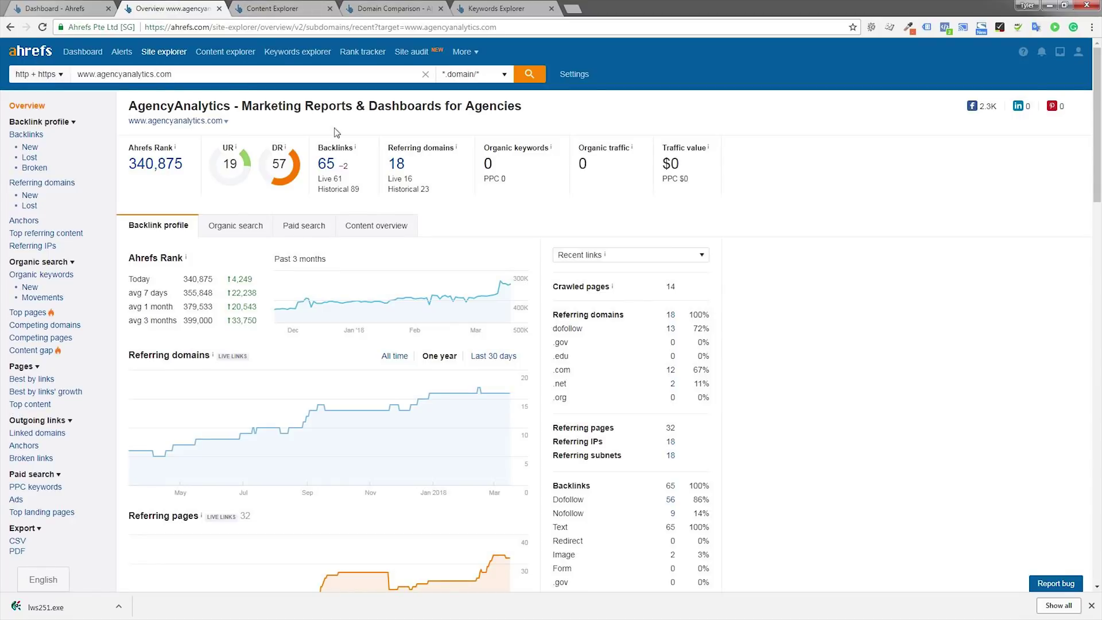
{"action": "left_click", "coordinate": [161, 68]}
{"action": "key", "text": "ctrl+a"}
{"action": "type", "text": "http://reportgarden.com"}
{"action": "key", "text": "Return"}
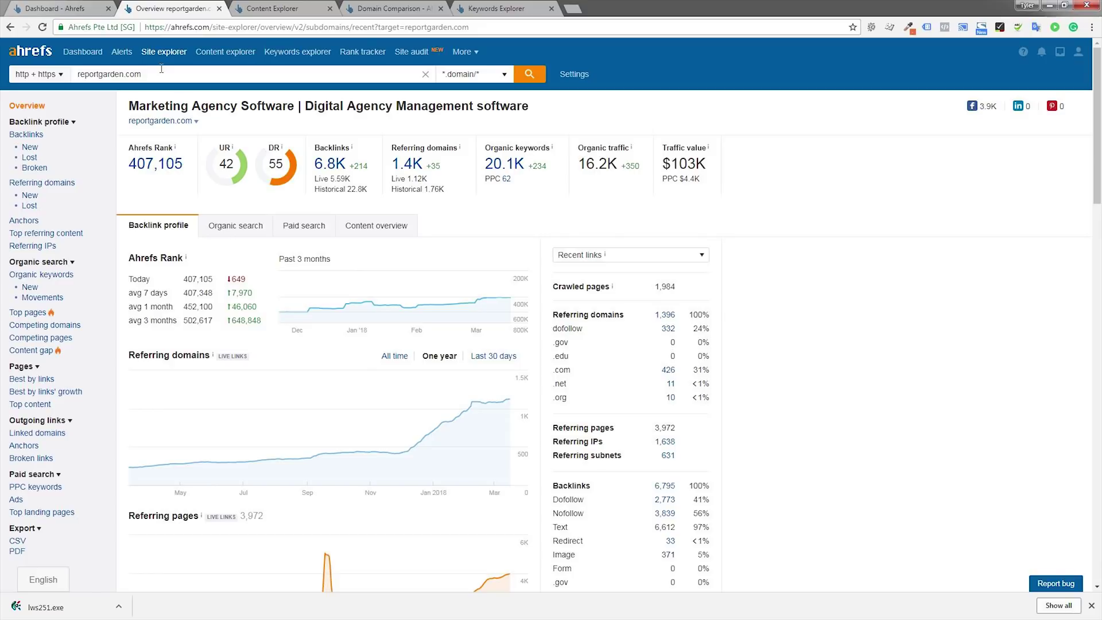
- Open the organic keywords report for reportgarden.com, sorting it by volume and finally by traffic
{"action": "left_click", "coordinate": [513, 178]}
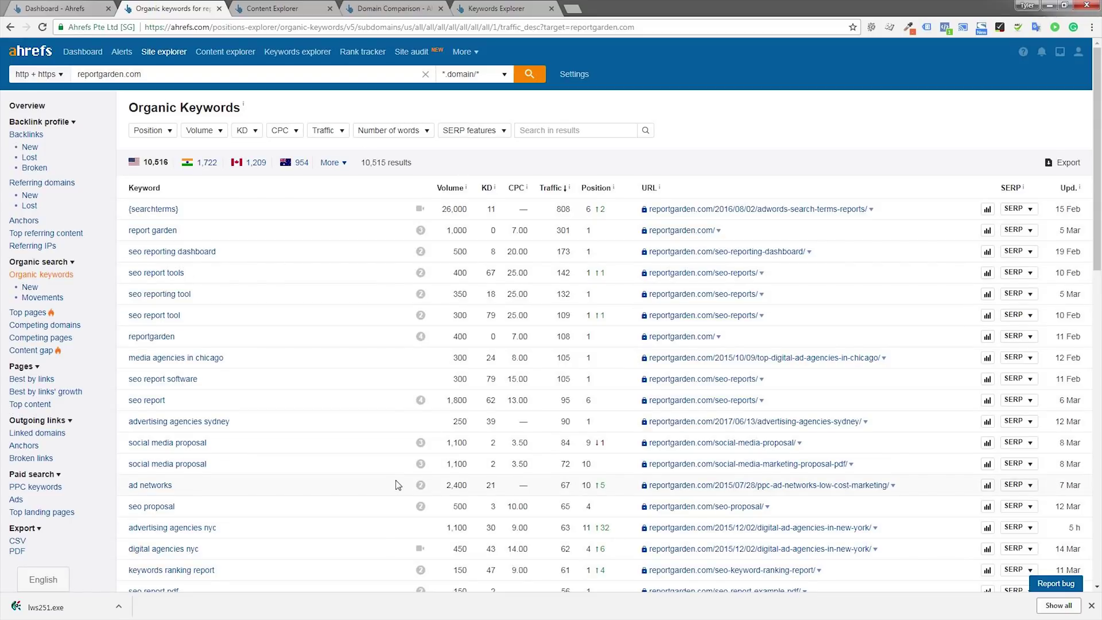
{"action": "left_click", "coordinate": [450, 190]}
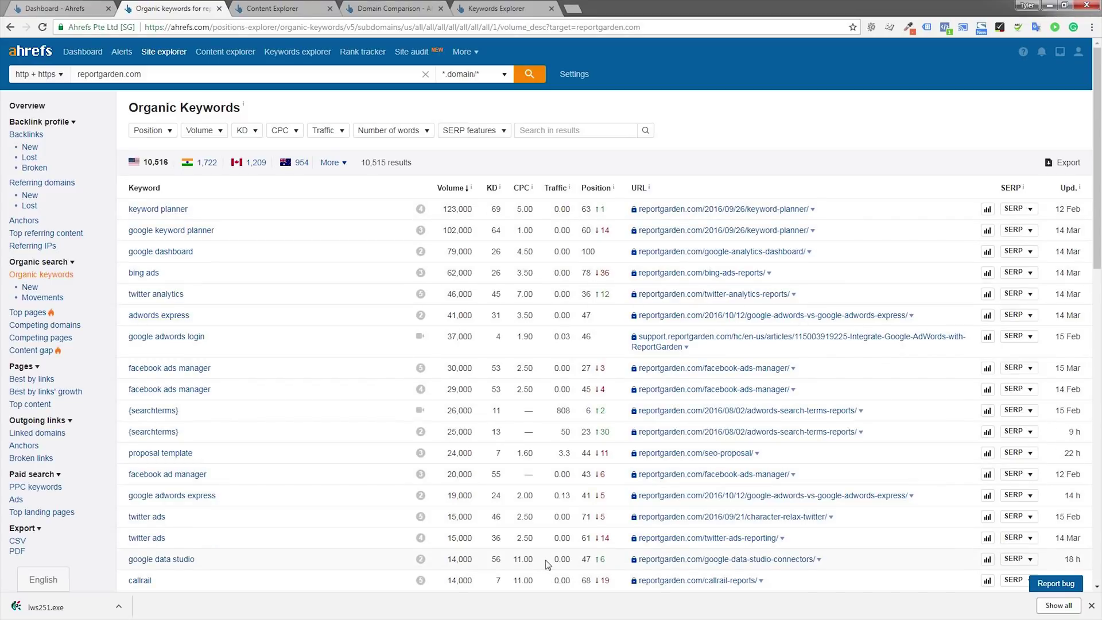
{"action": "left_click", "coordinate": [556, 189]}
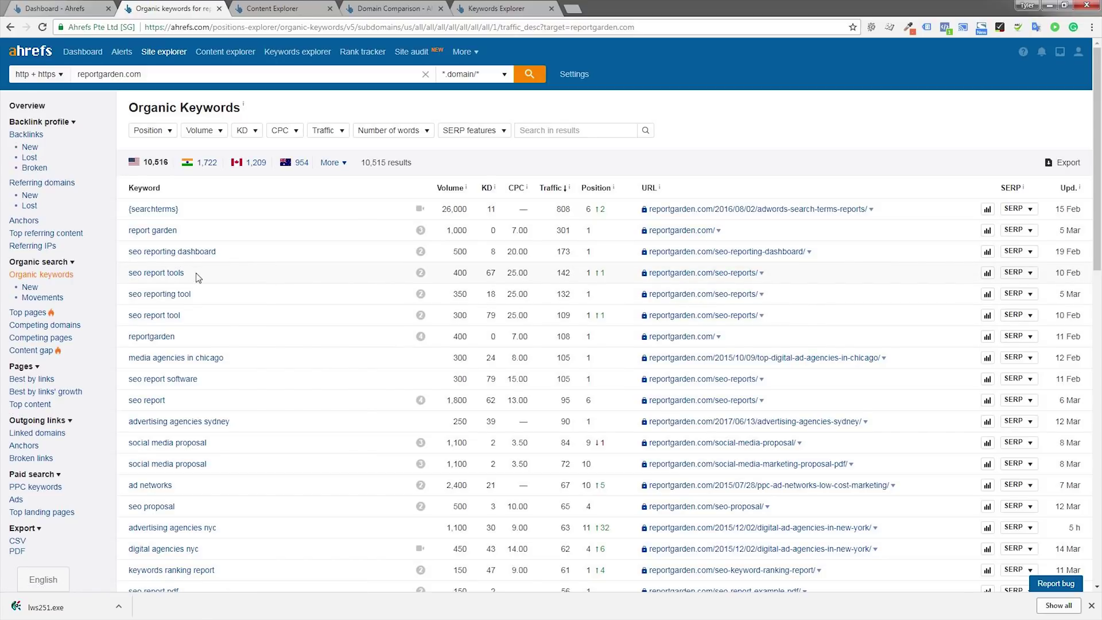
- Examine the organic keyword list, comparing the difficulty of "seo report tools", "seo reporting tool" and "seo report tool"
{"action": "left_click_drag", "start_coordinate": [197, 273], "coordinate": [124, 276]}
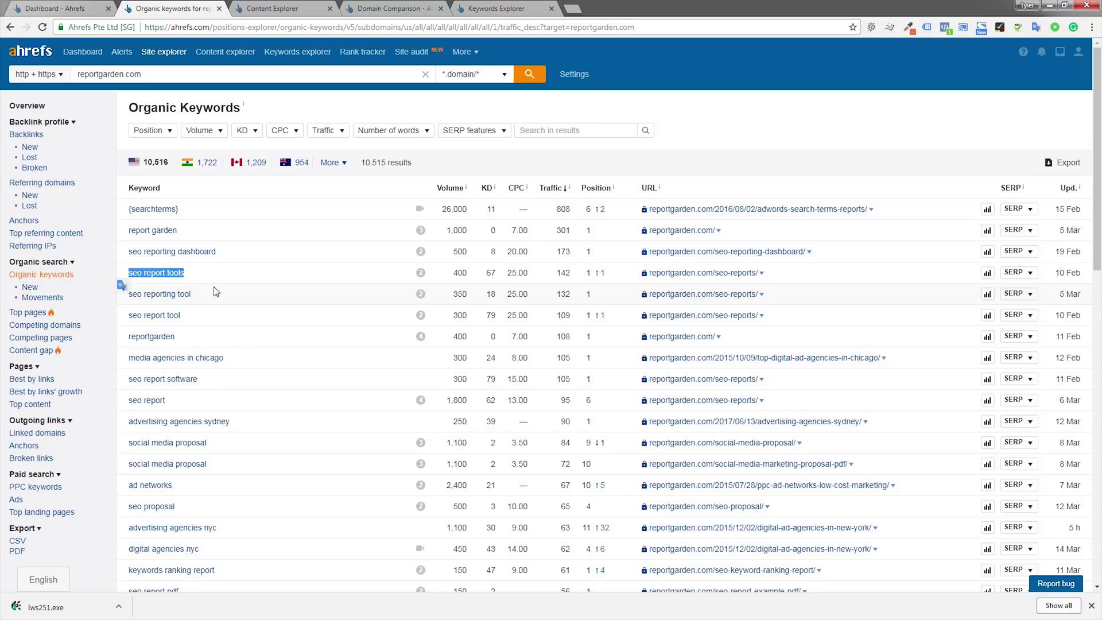
{"action": "left_click_drag", "start_coordinate": [203, 296], "coordinate": [129, 293]}
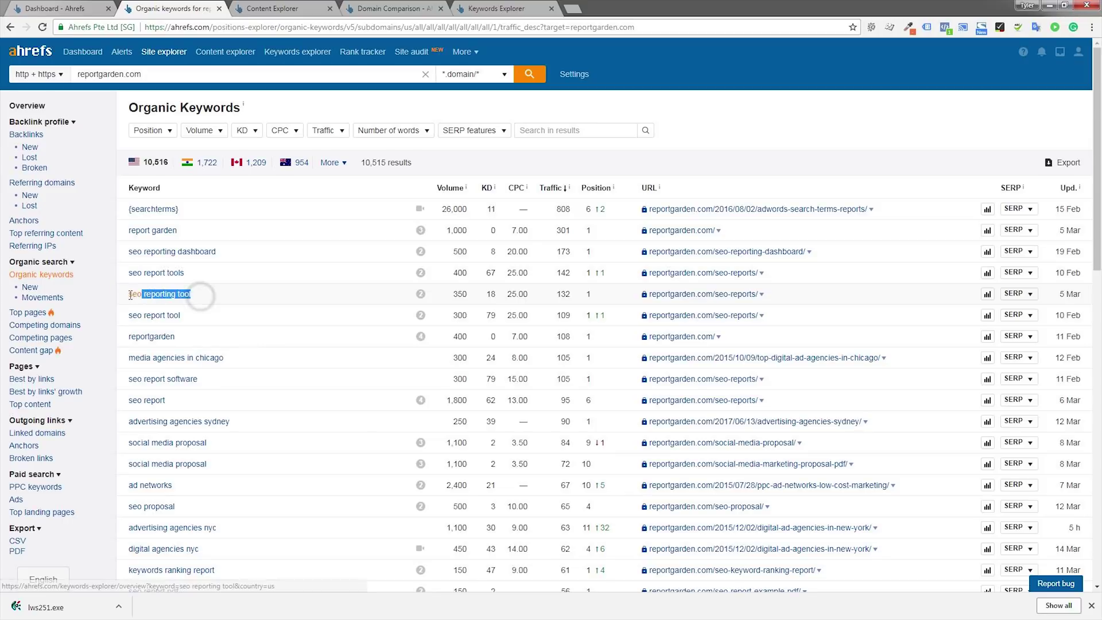
{"action": "left_click_drag", "start_coordinate": [199, 315], "coordinate": [129, 315]}
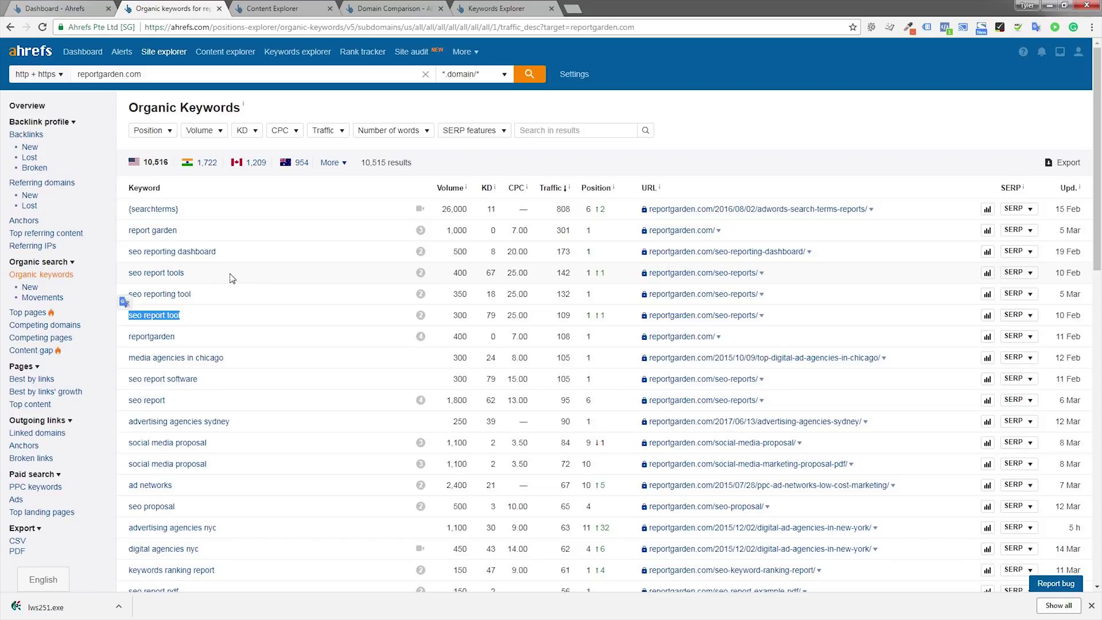
{"action": "double_click", "coordinate": [489, 294]}
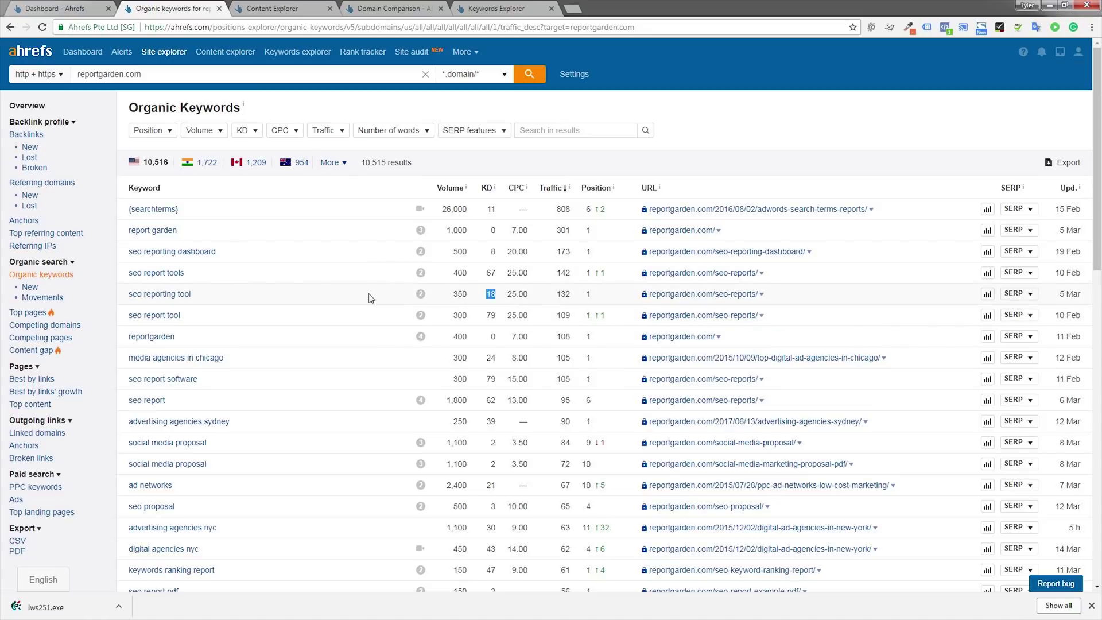
{"action": "triple_click", "coordinate": [213, 291]}
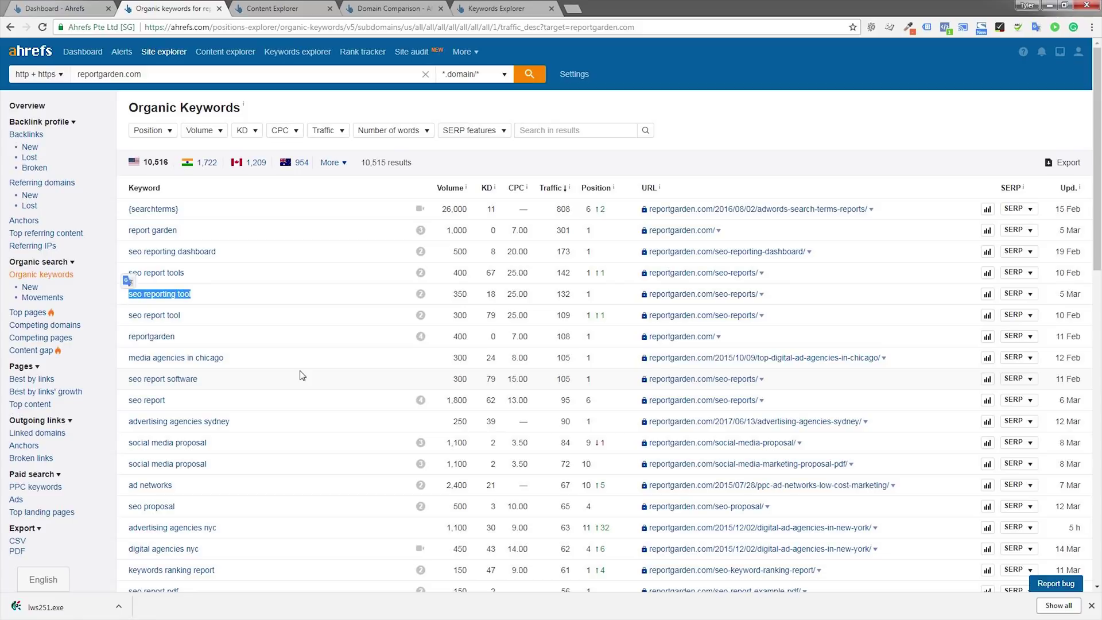
{"action": "scroll", "coordinate": [303, 376], "scroll_direction": "down", "scroll_amount": 1}
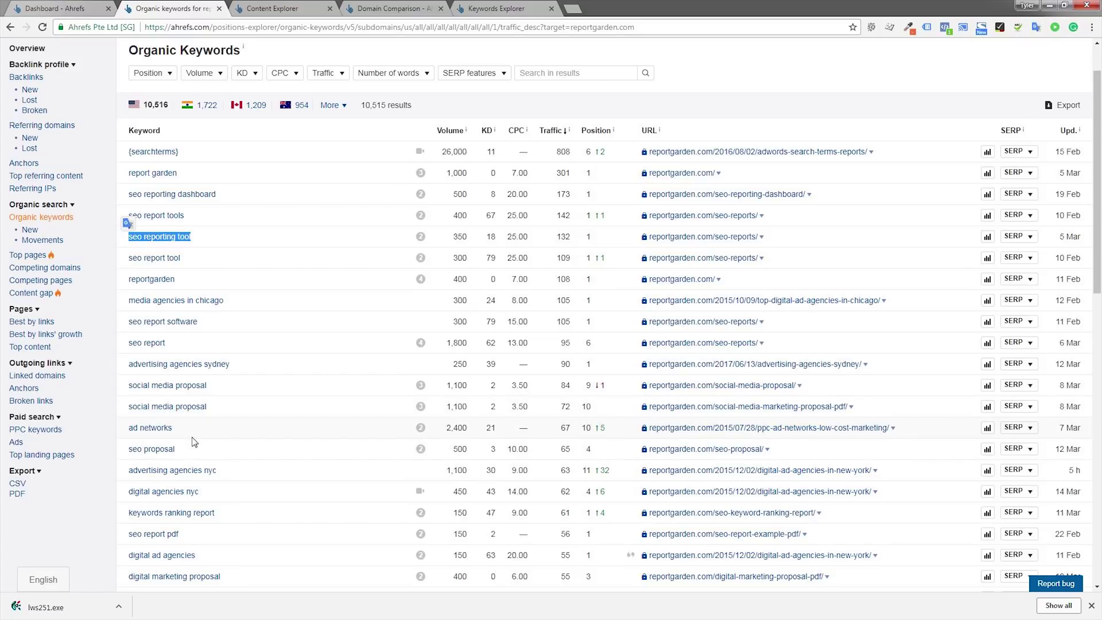
{"action": "scroll", "coordinate": [194, 442], "scroll_direction": "down", "scroll_amount": 1}
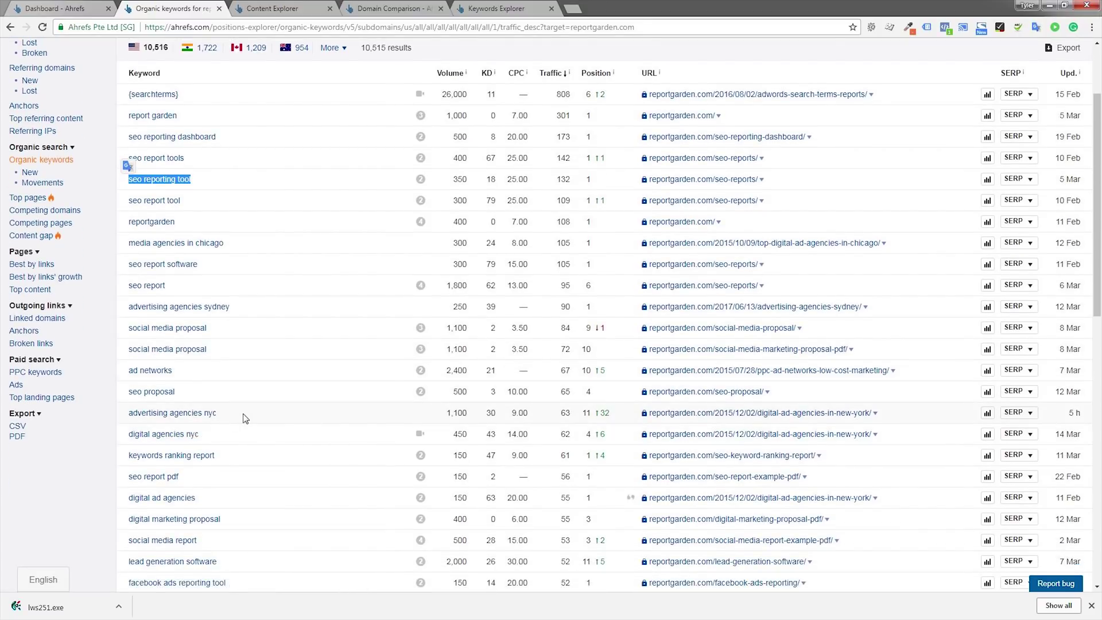
{"action": "scroll", "coordinate": [339, 511], "scroll_direction": "up", "scroll_amount": 2}
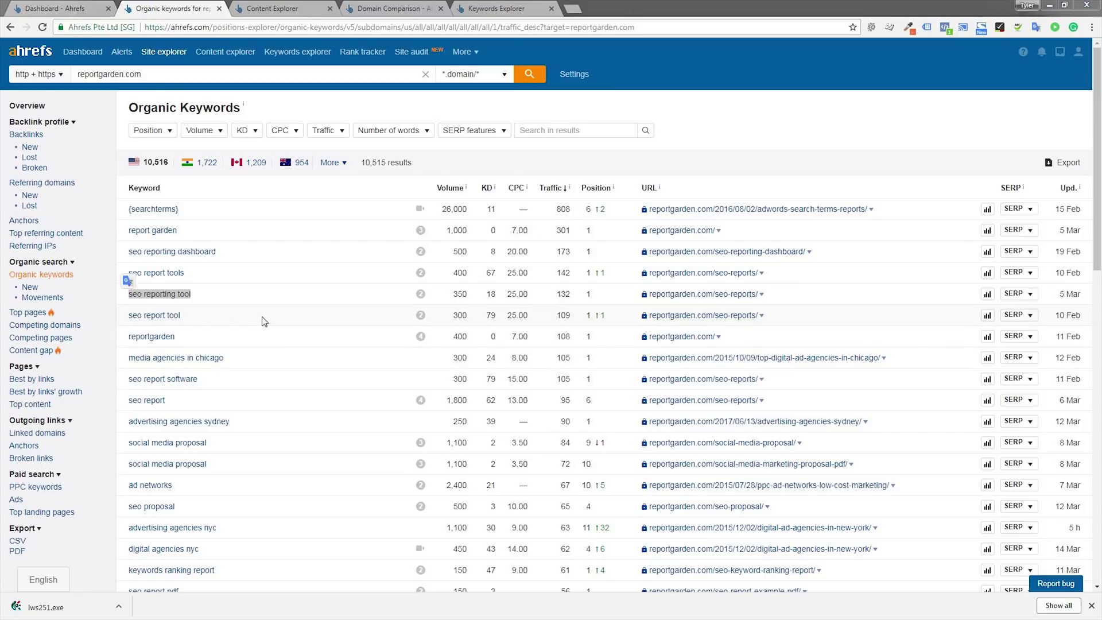
- Open the keyword overview for "seo reporting tool" and examine its keyword difficulty and backlink estimate
{"action": "left_click", "coordinate": [157, 299]}
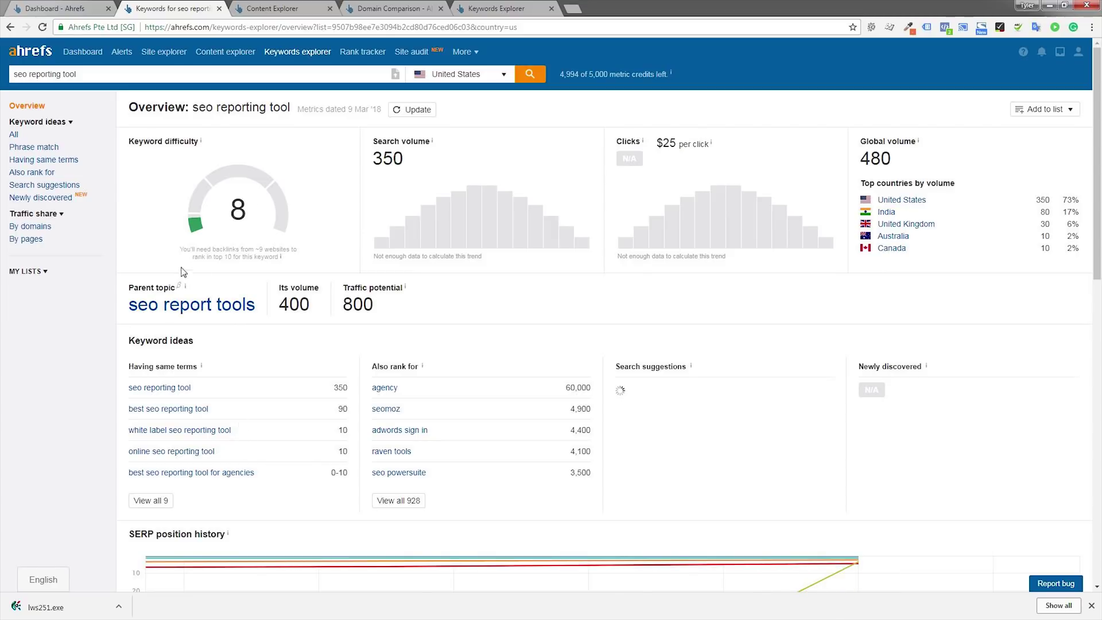
{"action": "left_click_drag", "start_coordinate": [233, 257], "coordinate": [298, 263]}
{"action": "left_click", "coordinate": [207, 263]}
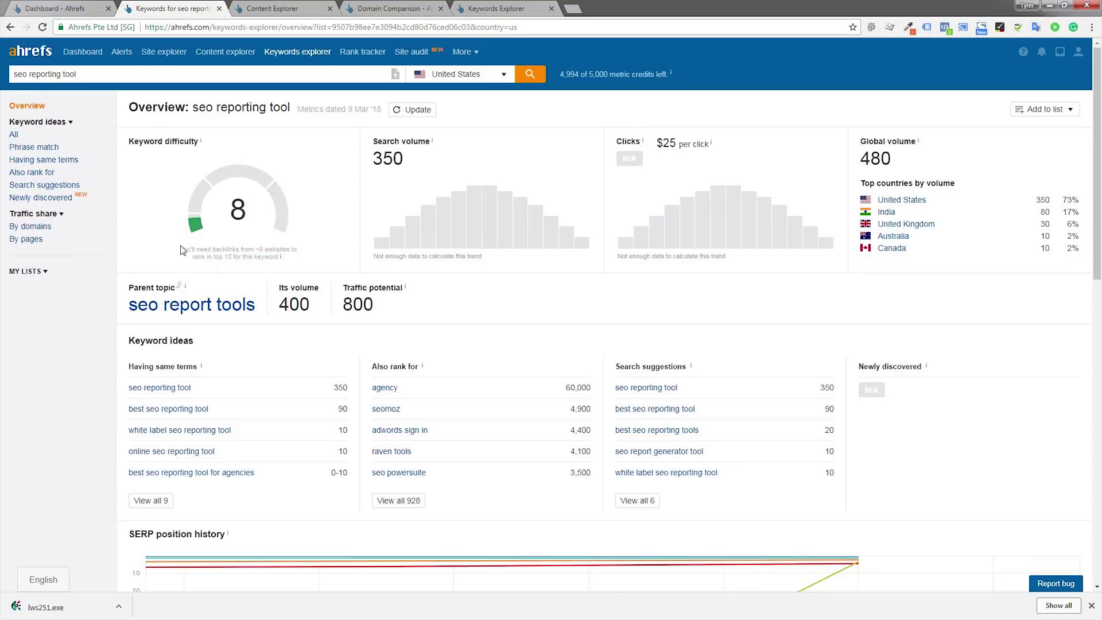
- List all keywords having the same terms and expand the SERP results for "seo reporting tool"
{"action": "scroll", "coordinate": [183, 250], "scroll_direction": "down", "scroll_amount": 2}
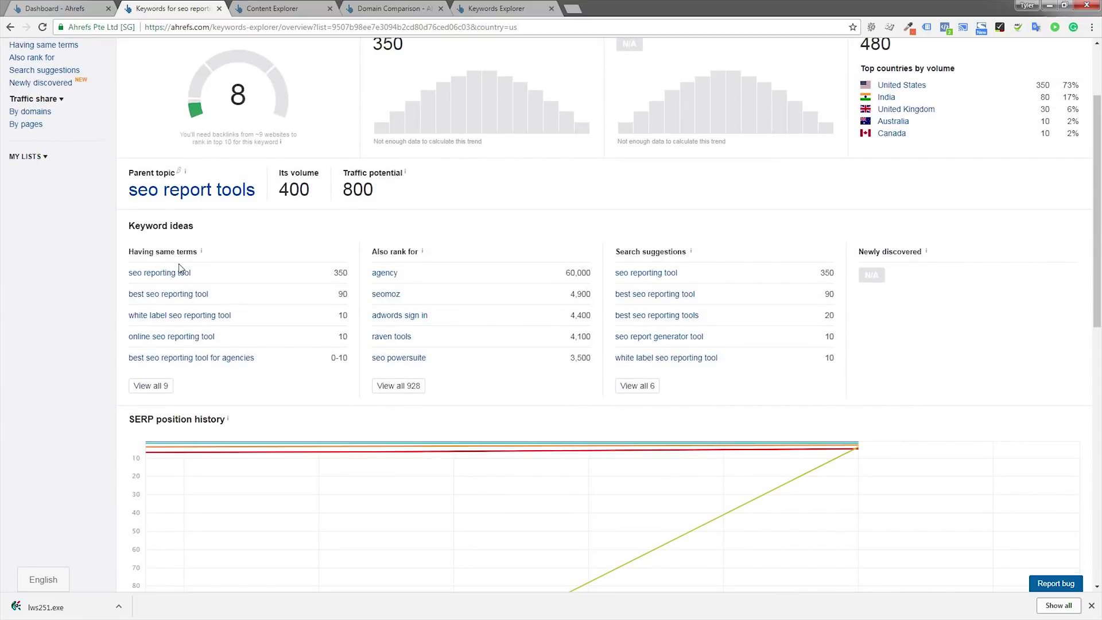
{"action": "left_click", "coordinate": [155, 388]}
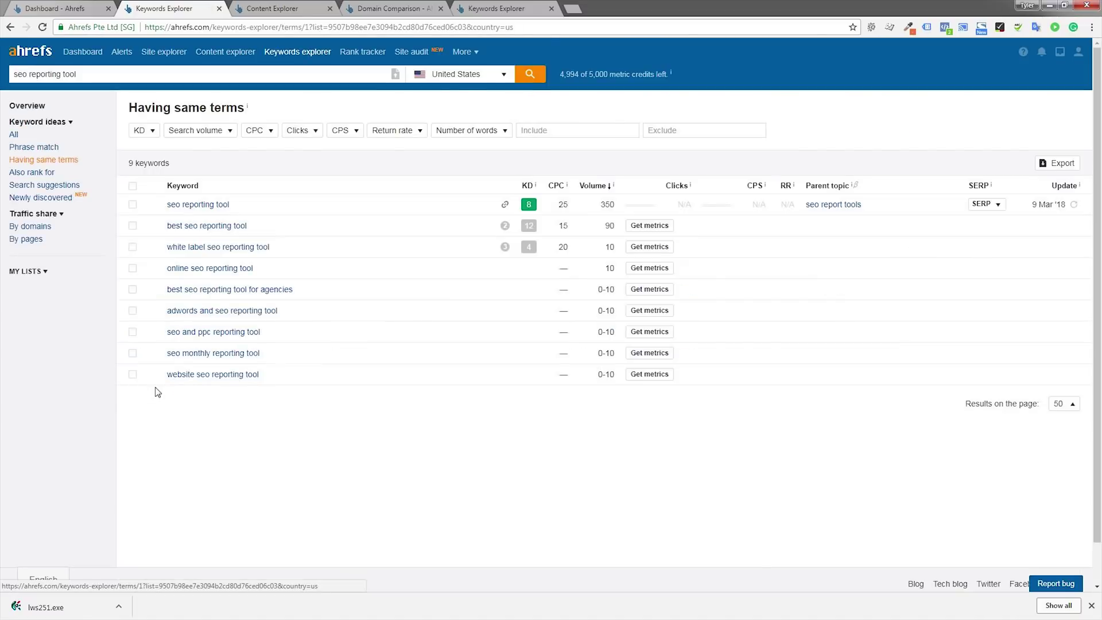
{"action": "left_click", "coordinate": [989, 206]}
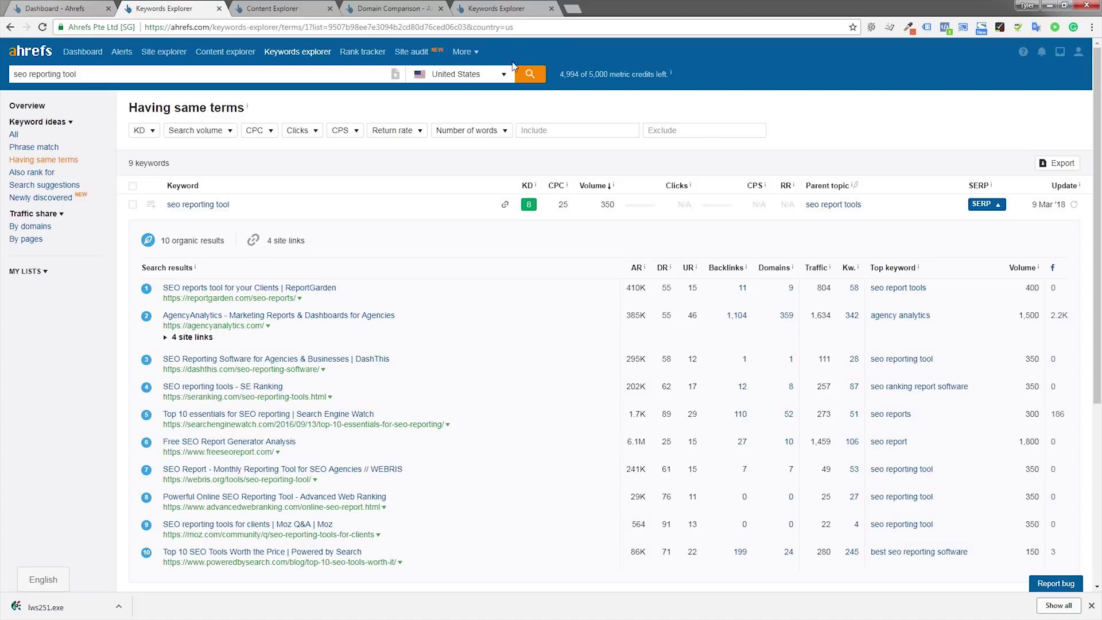
- Look up the keyword "dog collars" for the United States in the separate Keywords Explorer page
{"action": "left_click", "coordinate": [516, 9]}
{"action": "left_click", "coordinate": [402, 217]}
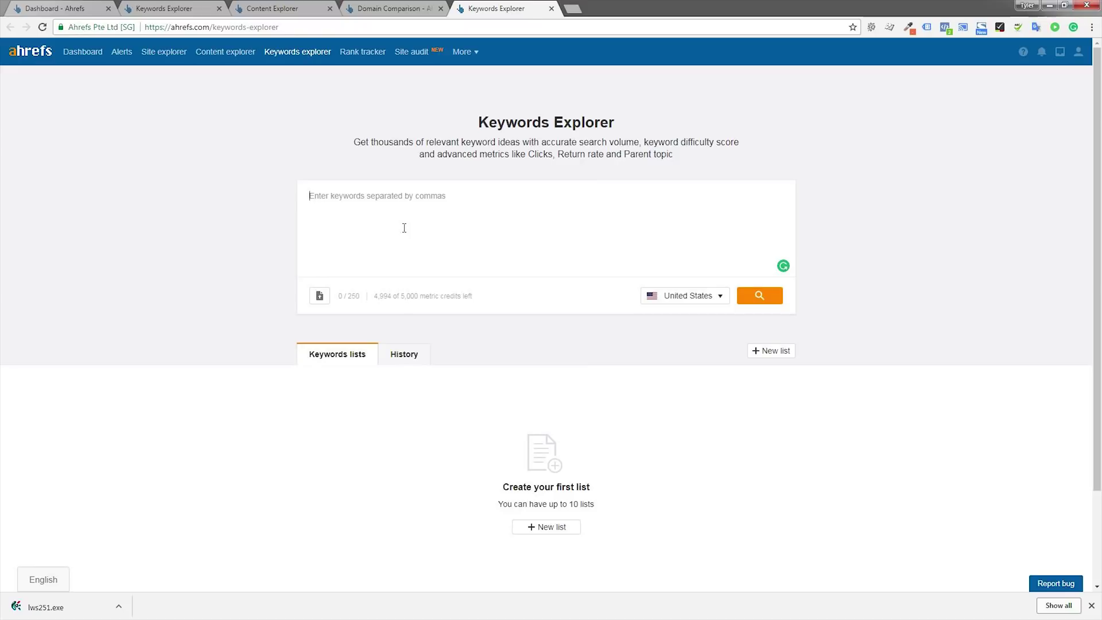
{"action": "left_click", "coordinate": [404, 228]}
{"action": "type", "text": "dog collars"}
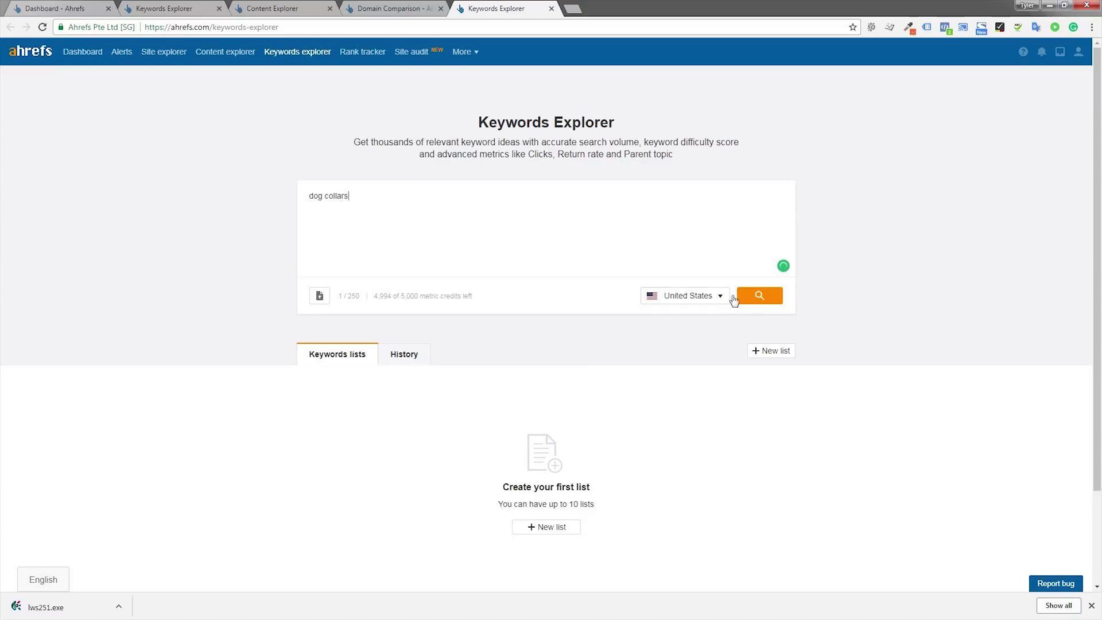
{"action": "left_click", "coordinate": [761, 297]}
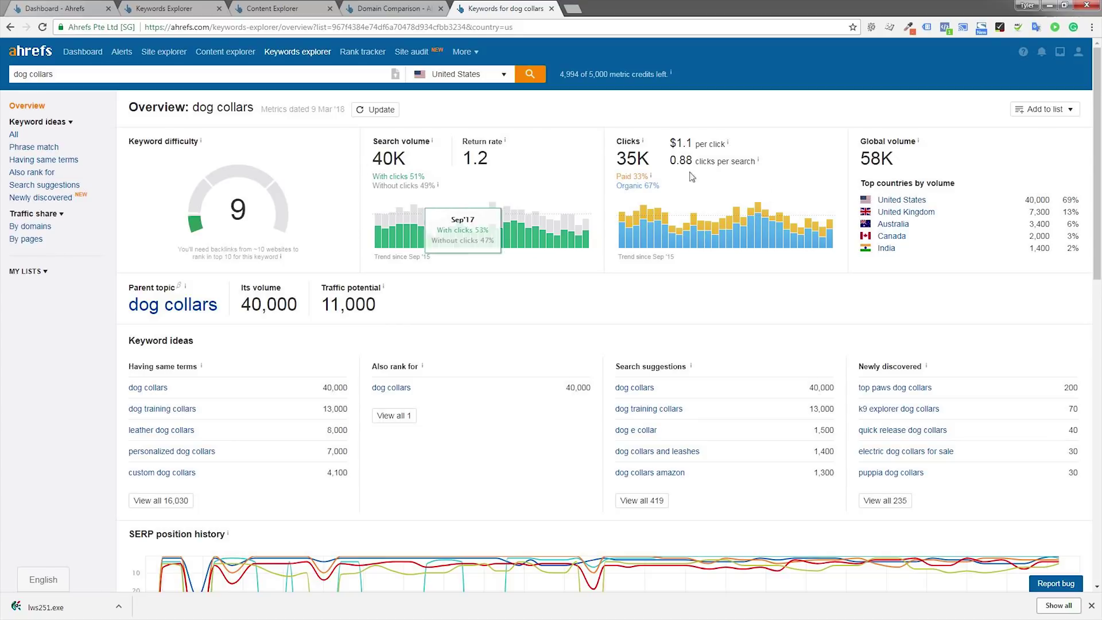
- Examine the clicks, paid and organic shares, cost per click and global volume of "dog collars"
{"action": "mouse_move", "coordinate": [615, 176]}
{"action": "left_mouse_down"}
{"action": "mouse_move", "coordinate": [649, 179]}
{"action": "mouse_move", "coordinate": [651, 161]}
{"action": "mouse_move", "coordinate": [620, 164]}
{"action": "left_mouse_up"}
{"action": "left_click", "coordinate": [651, 180]}
{"action": "left_click", "coordinate": [614, 172]}
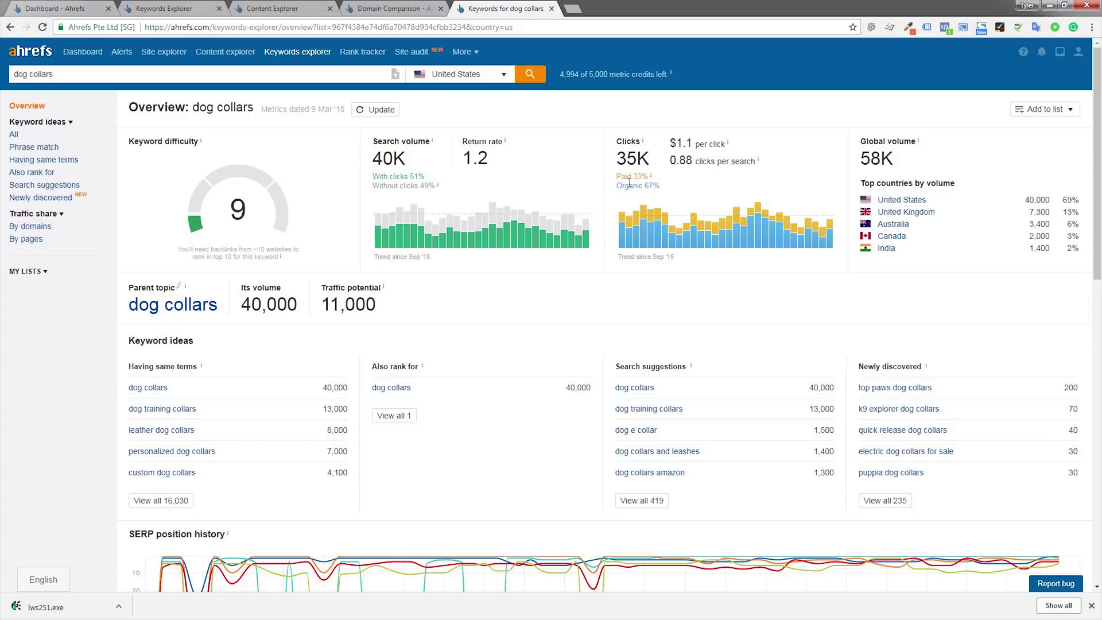
{"action": "double_click", "coordinate": [673, 142]}
{"action": "left_click", "coordinate": [693, 138]}
{"action": "left_click_drag", "start_coordinate": [692, 142], "coordinate": [669, 143]}
{"action": "left_click_drag", "start_coordinate": [893, 156], "coordinate": [863, 156]}
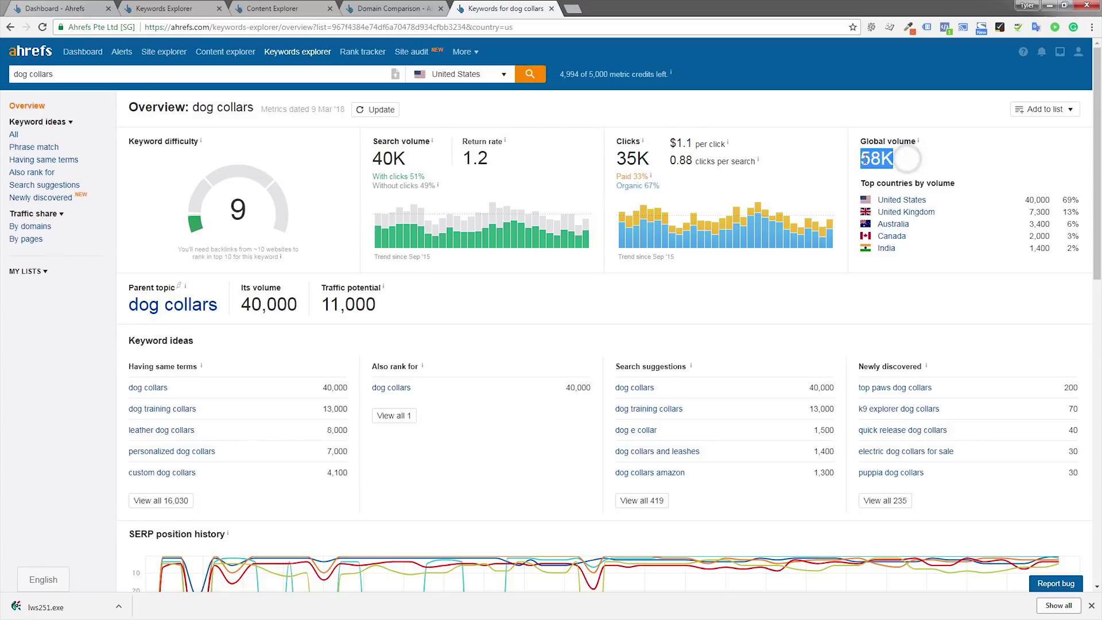
{"action": "left_click", "coordinate": [864, 156]}
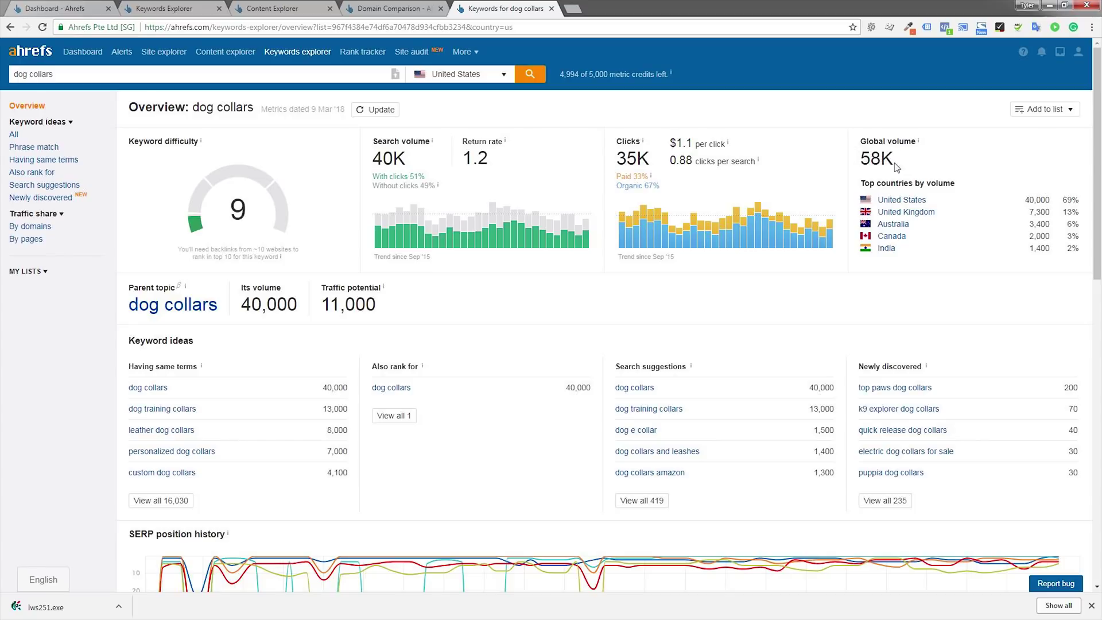
{"action": "left_click_drag", "start_coordinate": [896, 165], "coordinate": [856, 163]}
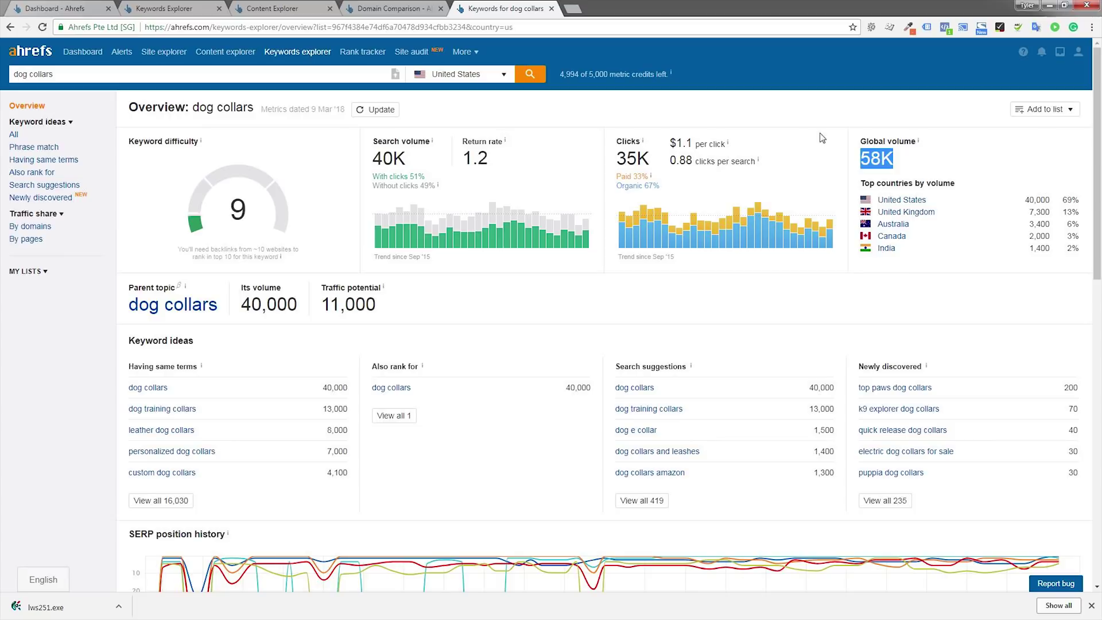
{"action": "left_click", "coordinate": [526, 299]}
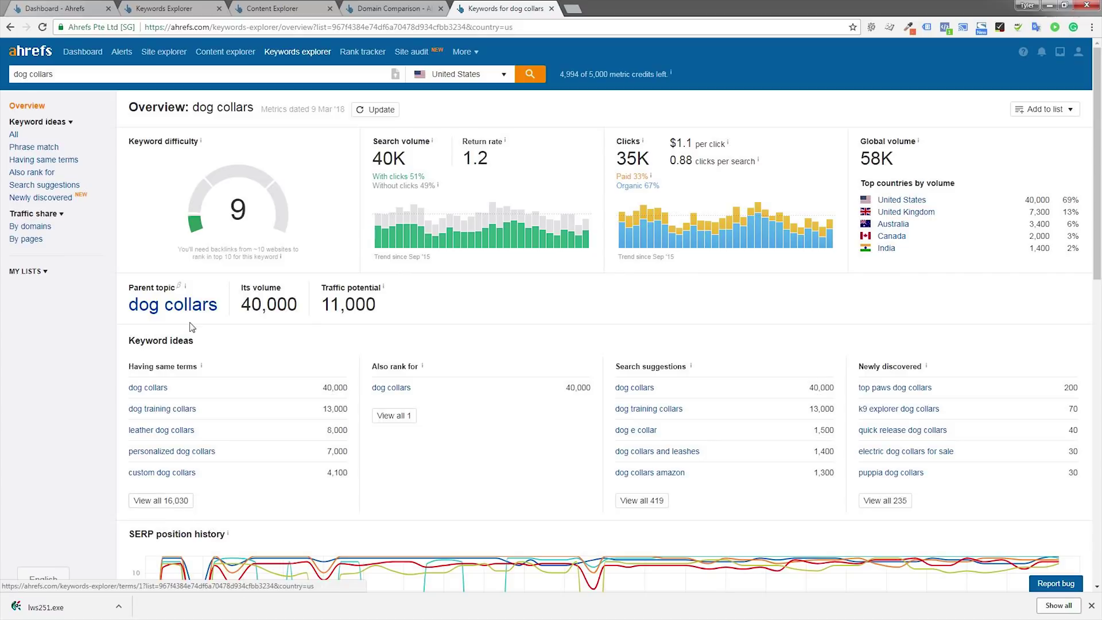
- List all keyword ideas having the same terms as "dog collars" and look through them
{"action": "left_click", "coordinate": [155, 503]}
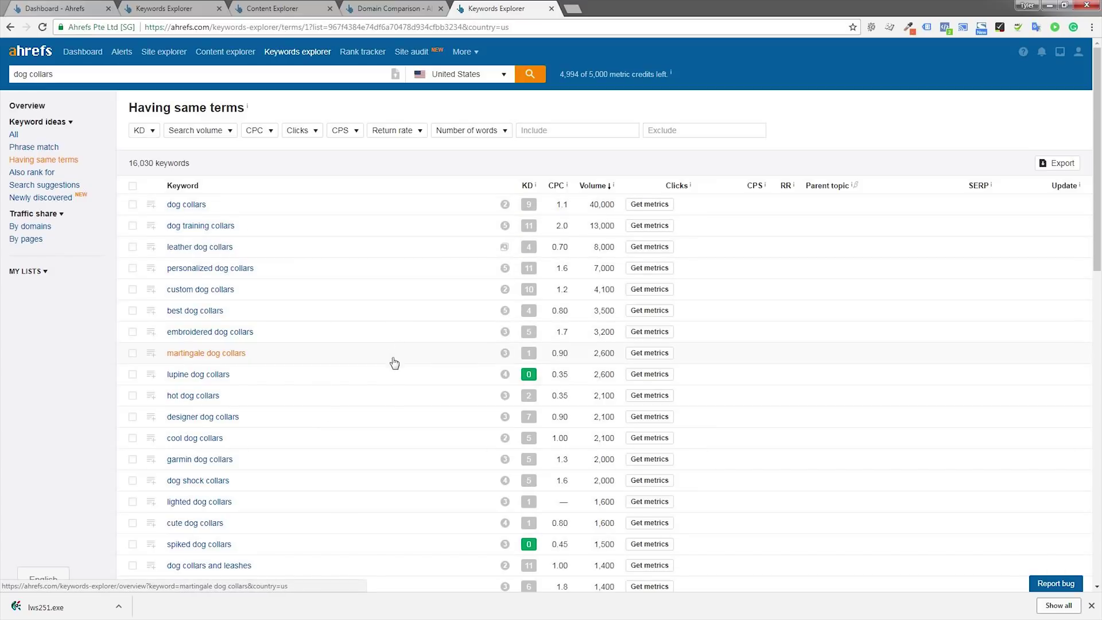
{"action": "scroll", "coordinate": [344, 410], "scroll_direction": "down", "scroll_amount": 1}
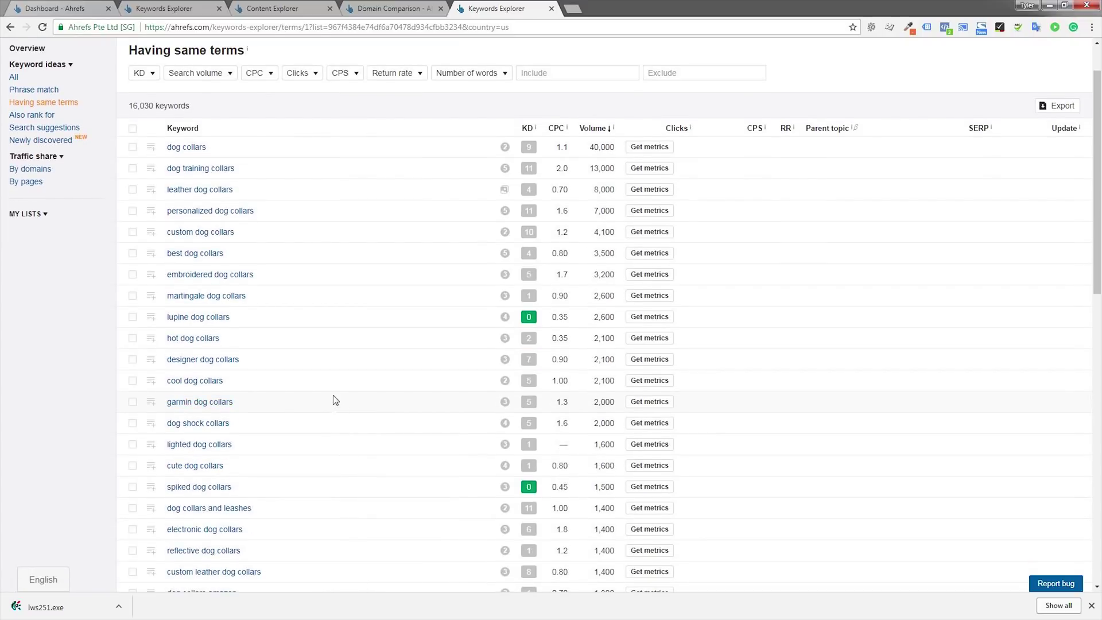
{"action": "scroll", "coordinate": [326, 400], "scroll_direction": "up", "scroll_amount": 1}
{"action": "scroll", "coordinate": [324, 399], "scroll_direction": "up", "scroll_amount": 1}
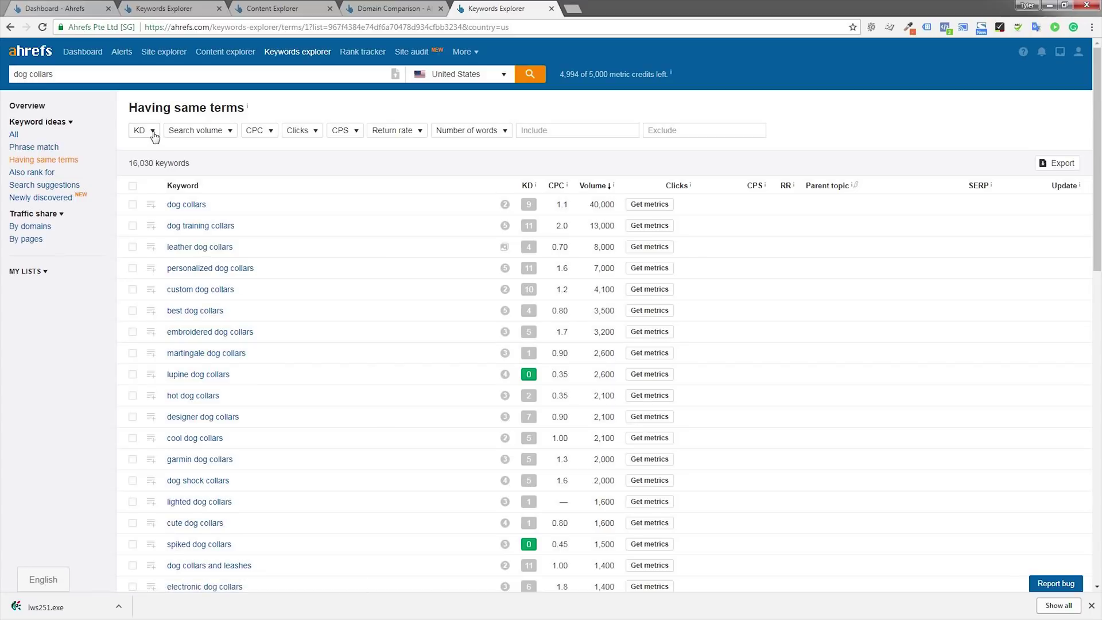
- Filter the keyword ideas to a keyword difficulty from 0 to 10
{"action": "left_click", "coordinate": [209, 136]}
{"action": "left_click", "coordinate": [143, 130]}
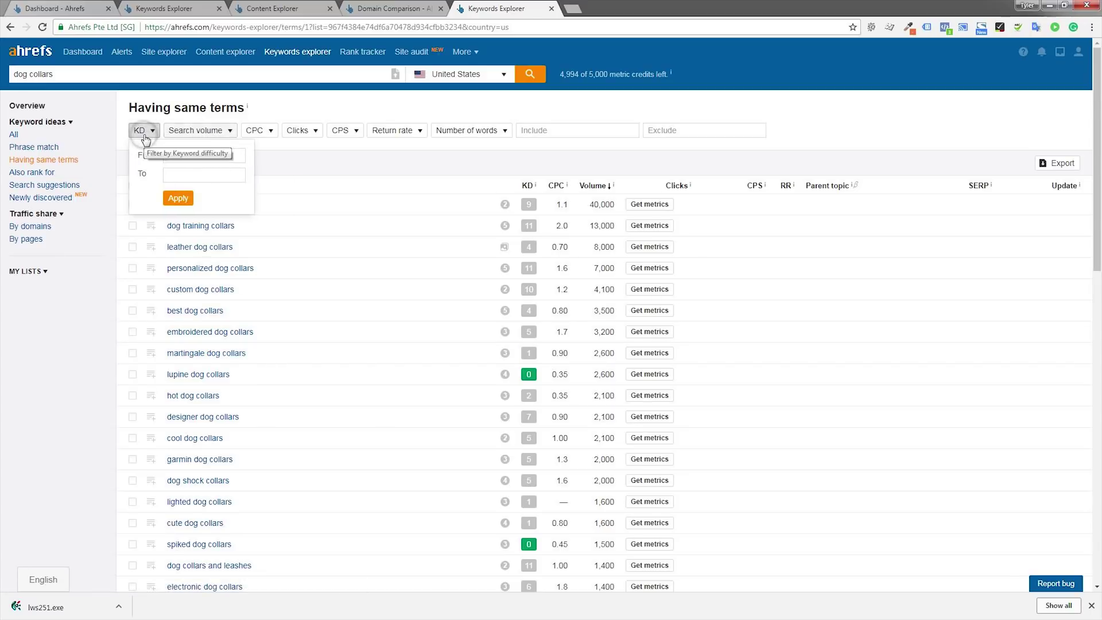
{"action": "left_click", "coordinate": [170, 155]}
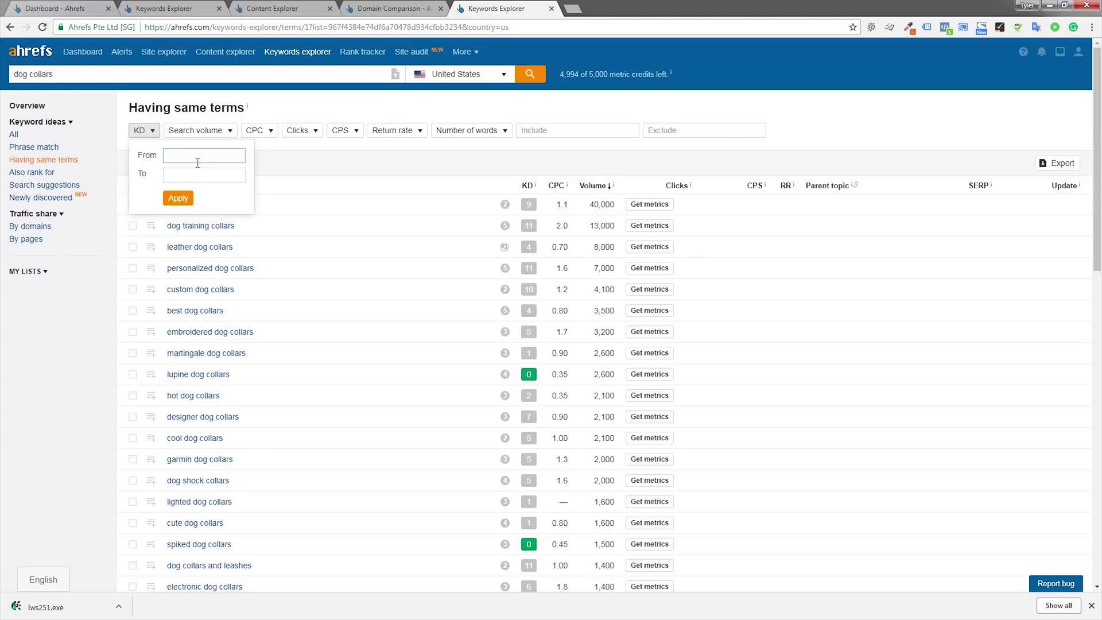
{"action": "type", "text": "0"}
{"action": "left_click", "coordinate": [198, 176]}
{"action": "type", "text": "10"}
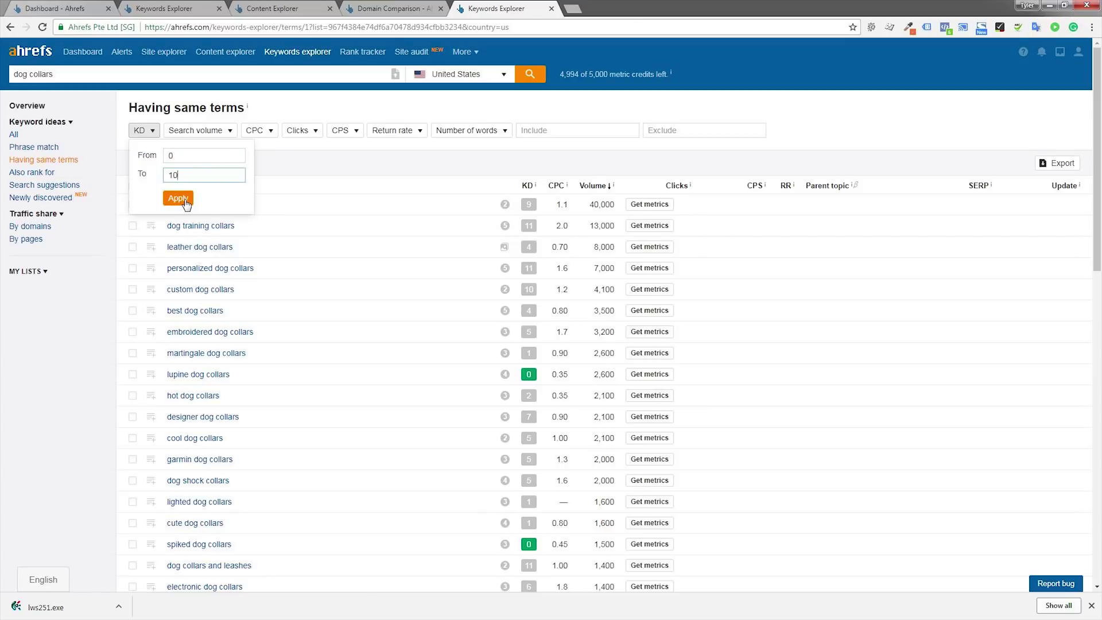
{"action": "left_click", "coordinate": [178, 198]}
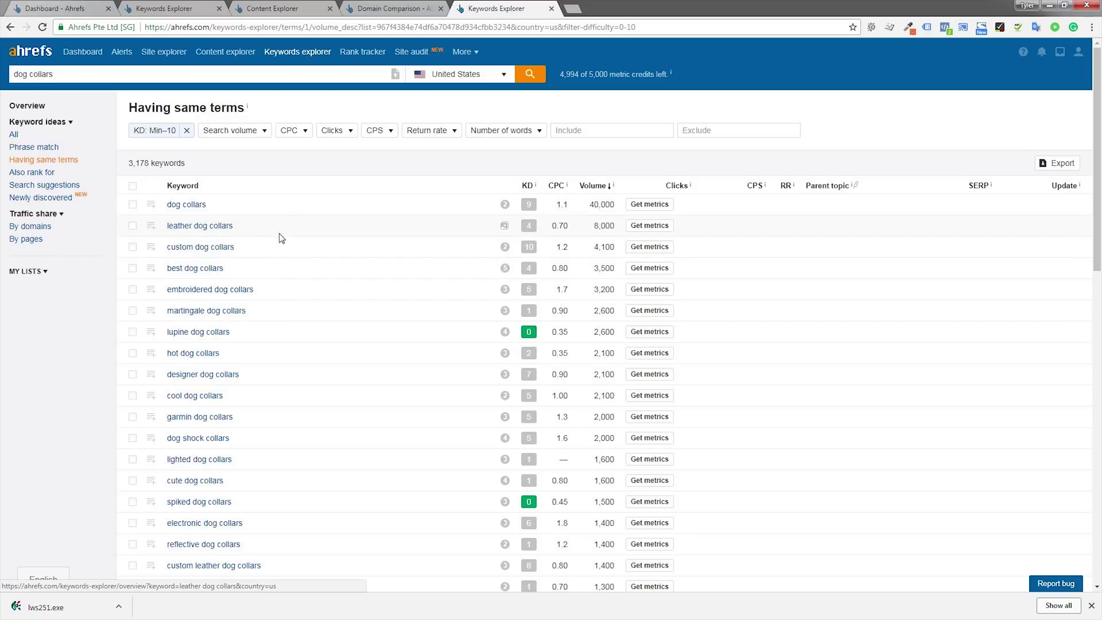
- Fetch the metrics for the keyword "leather dog collars"
{"action": "mouse_move", "coordinate": [529, 232]}
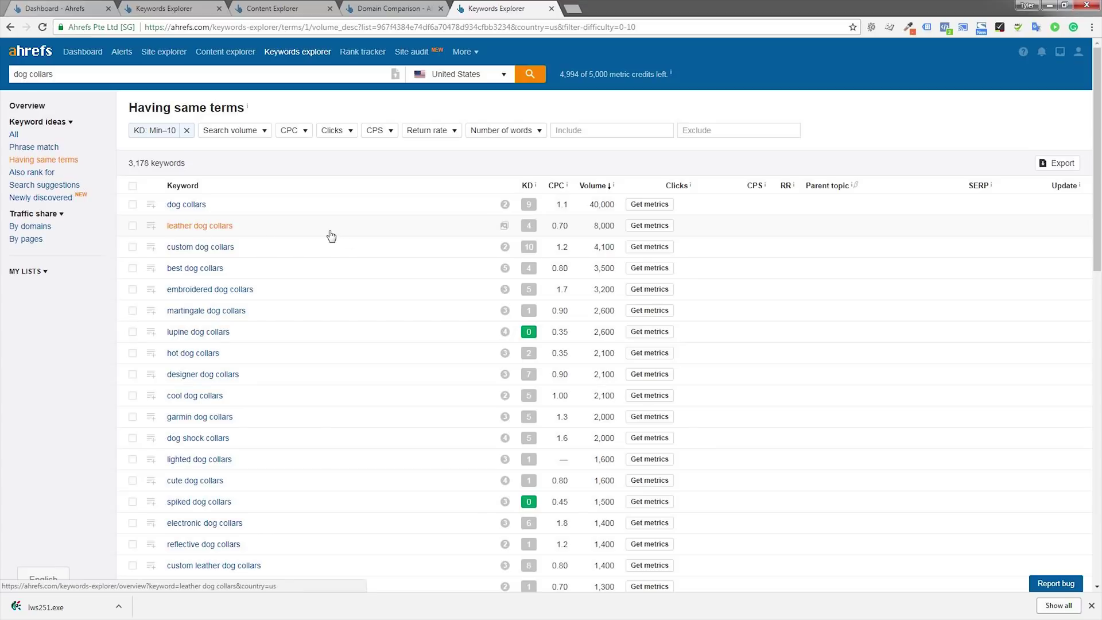
{"action": "left_click", "coordinate": [649, 227]}
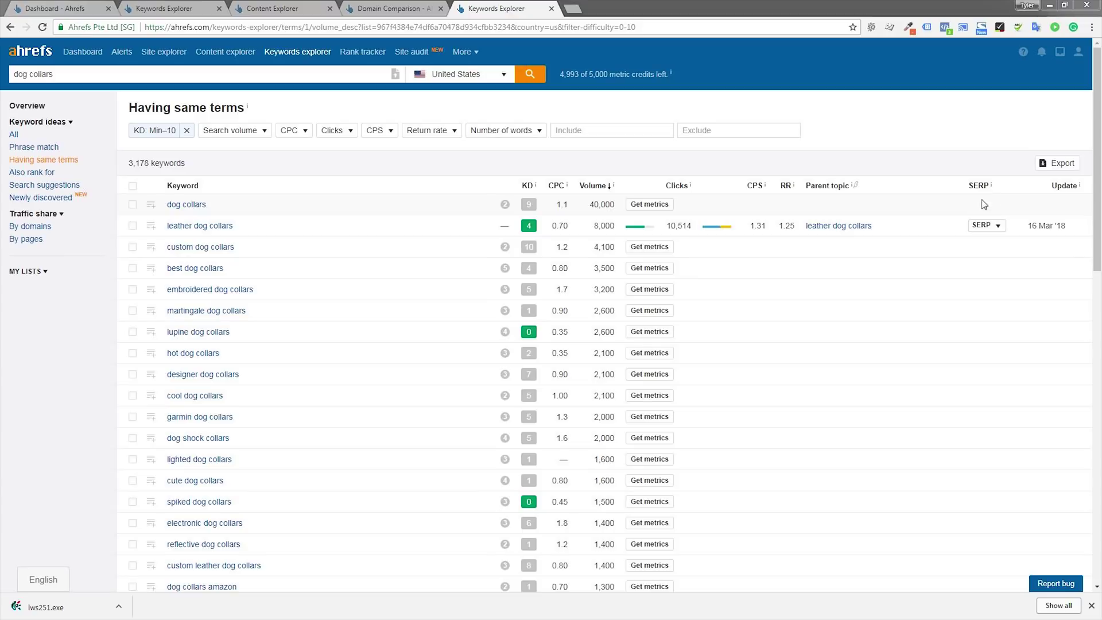
- Show the search results for "leather dog collars" and examine the ranking pages' backlinks, referring domains and traffic
{"action": "left_click", "coordinate": [995, 226]}
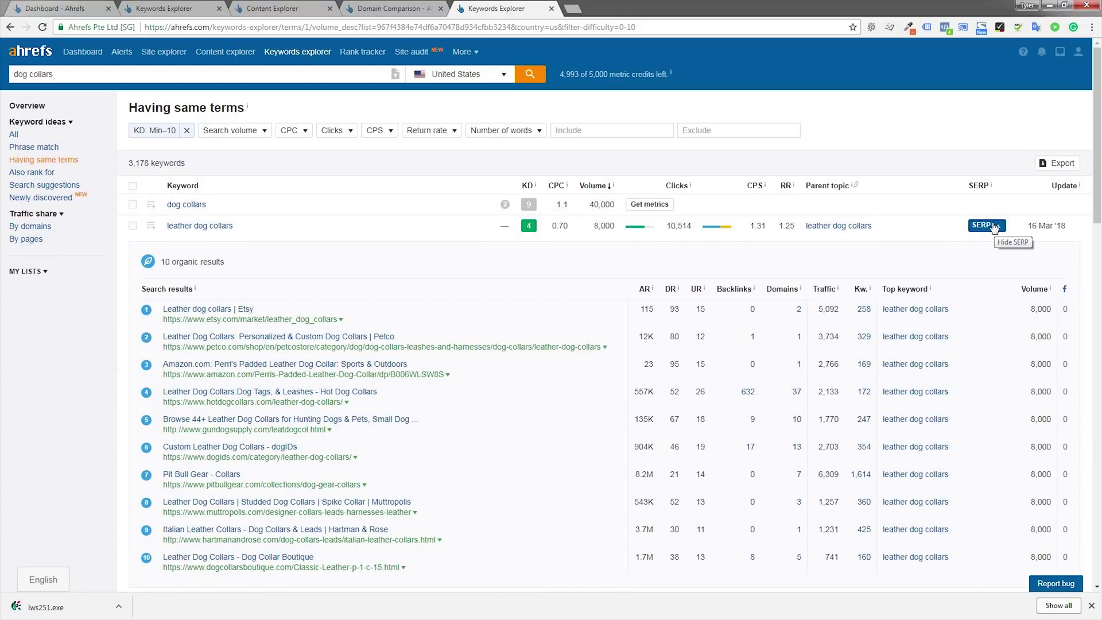
{"action": "scroll", "coordinate": [969, 350], "scroll_direction": "down", "scroll_amount": 1}
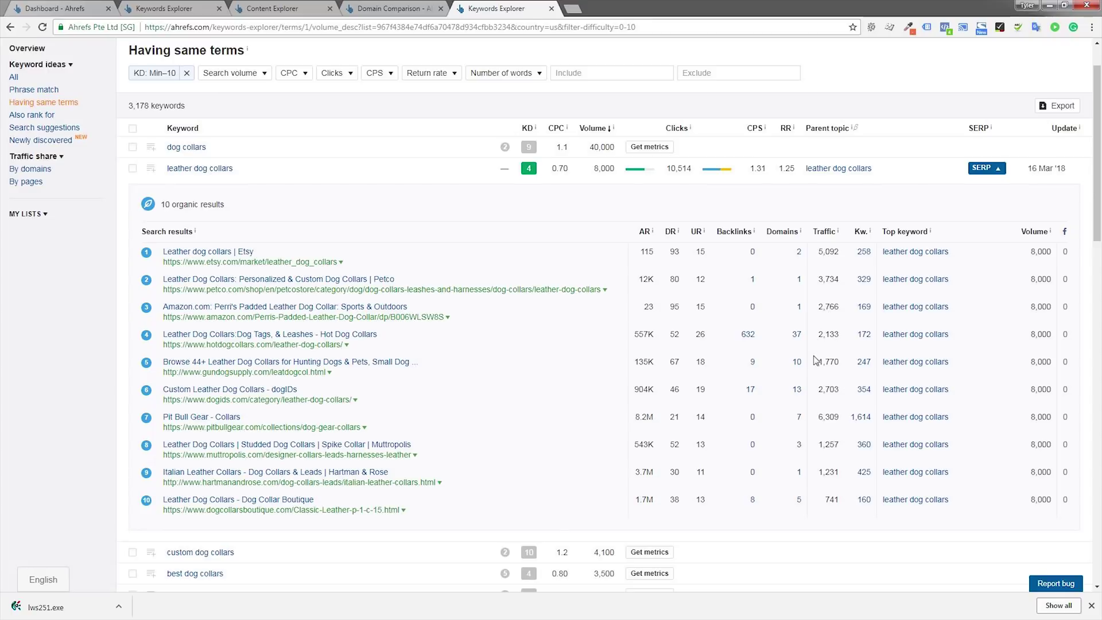
{"action": "double_click", "coordinate": [838, 337]}
{"action": "left_click", "coordinate": [840, 332]}
{"action": "scroll", "coordinate": [158, 337], "scroll_direction": "up", "scroll_amount": 1}
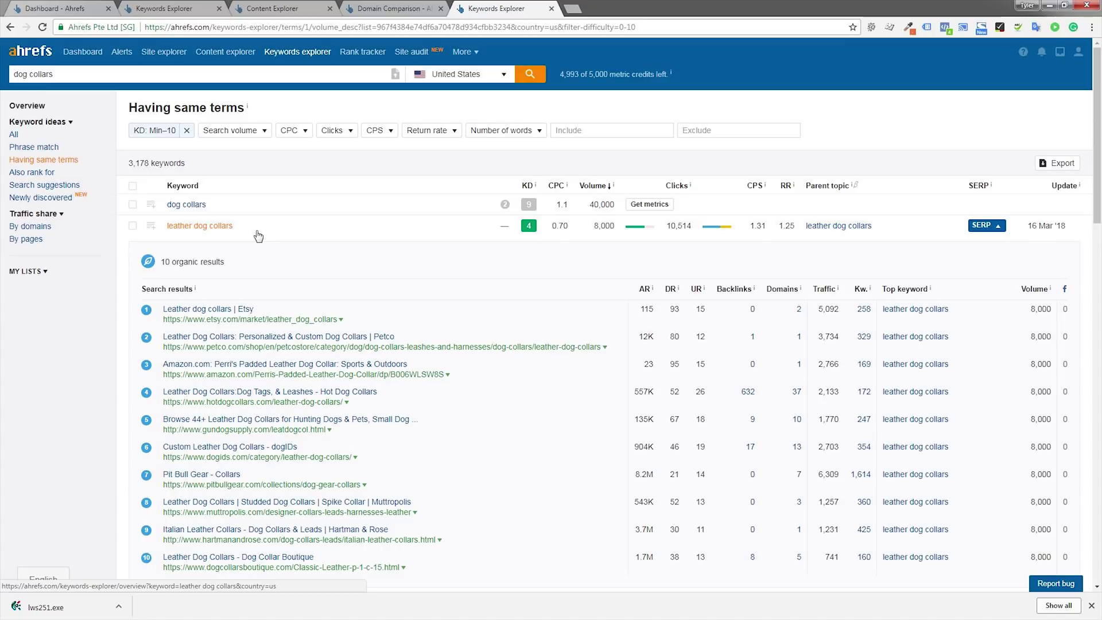
- Compare the keywords "dog collars" and "leather dog collars" in the filtered keyword ideas
{"action": "left_click_drag", "start_coordinate": [165, 204], "coordinate": [207, 205]}
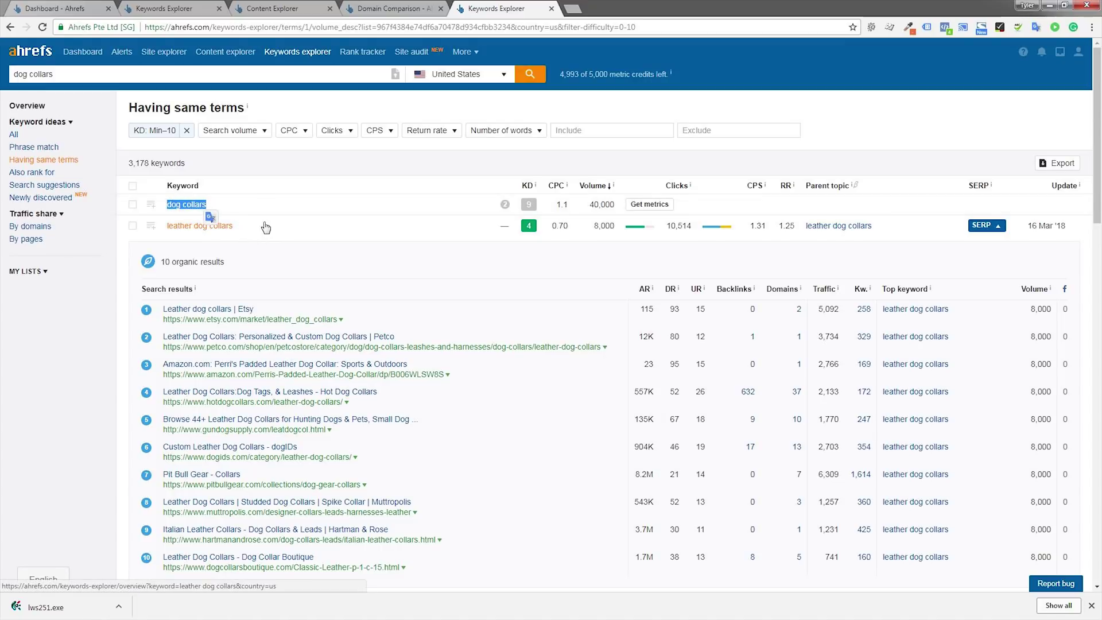
{"action": "left_click", "coordinate": [346, 164]}
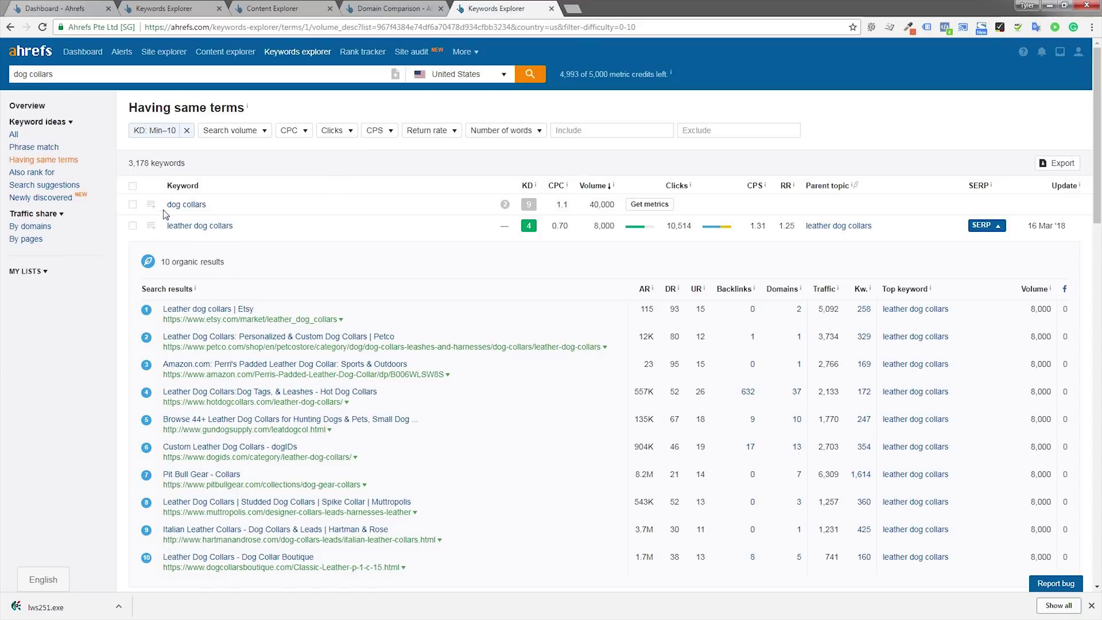
{"action": "left_click_drag", "start_coordinate": [165, 205], "coordinate": [233, 227]}
{"action": "left_click", "coordinate": [271, 167]}
{"action": "left_click", "coordinate": [286, 164]}
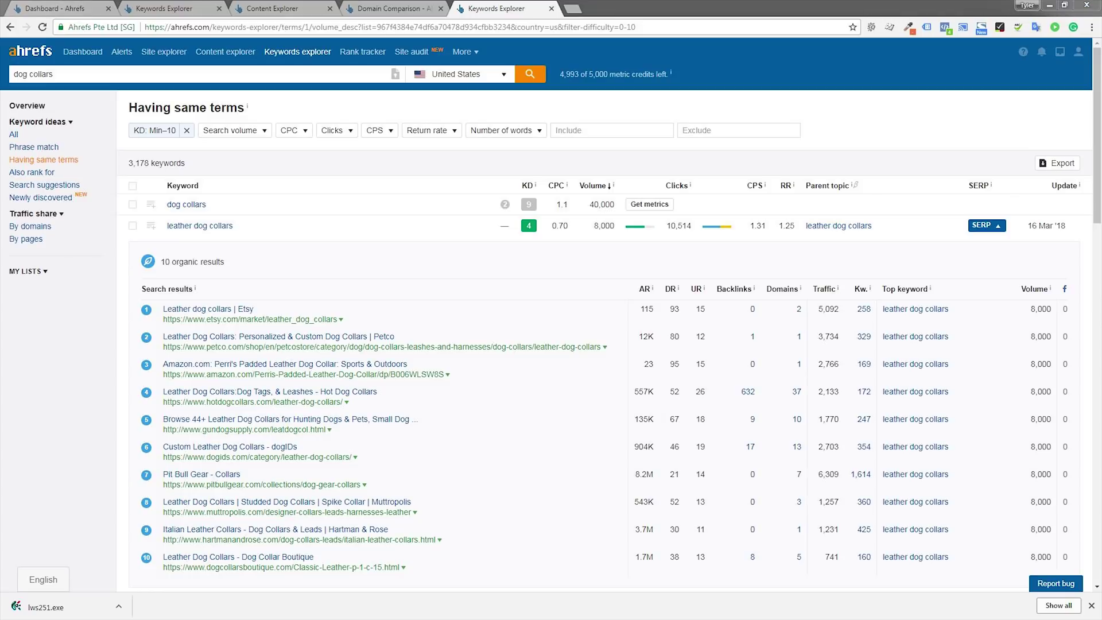
- Search the keyword ideas for "web designer in kansas city" in the United States
{"action": "triple_click", "coordinate": [108, 77]}
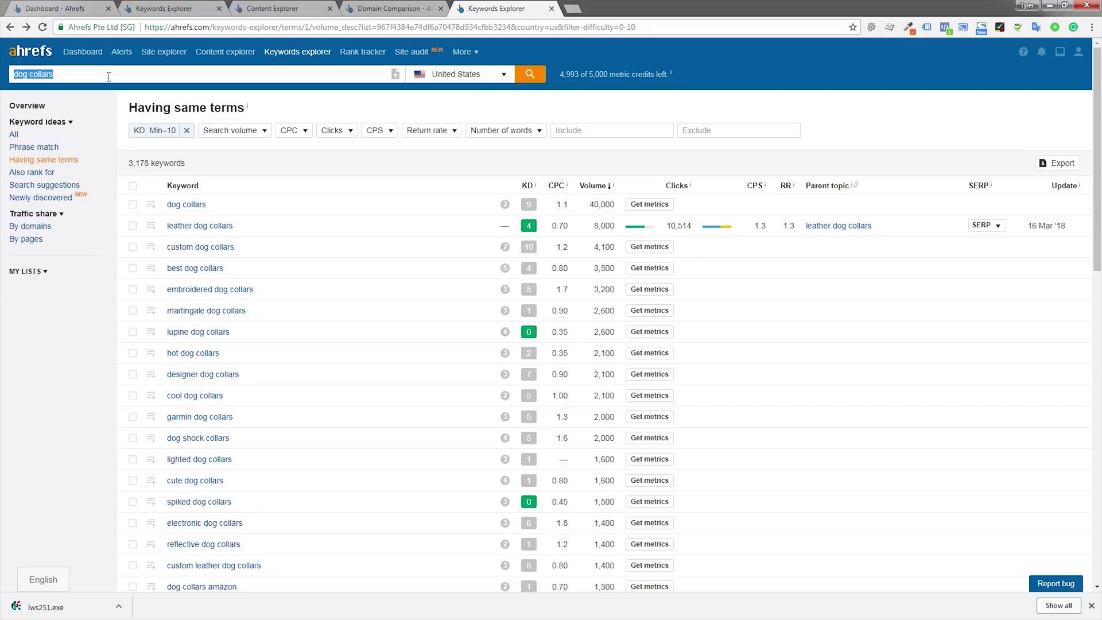
{"action": "type", "text": "web desig"}
{"action": "type", "text": "n inspiration"}
{"action": "key", "text": "BackSpace"}
{"action": "key", "text": "BackSpace"}
{"action": "key", "text": "BackSpace"}
{"action": "key", "text": "BackSpace"}
{"action": "key", "text": "BackSpace"}
{"action": "key", "text": "BackSpace"}
{"action": "key", "text": "BackSpace"}
{"action": "key", "text": "BackSpace"}
{"action": "key", "text": "BackSpace"}
{"action": "key", "text": "BackSpace"}
{"action": "type", "text": "r in kansas city"}
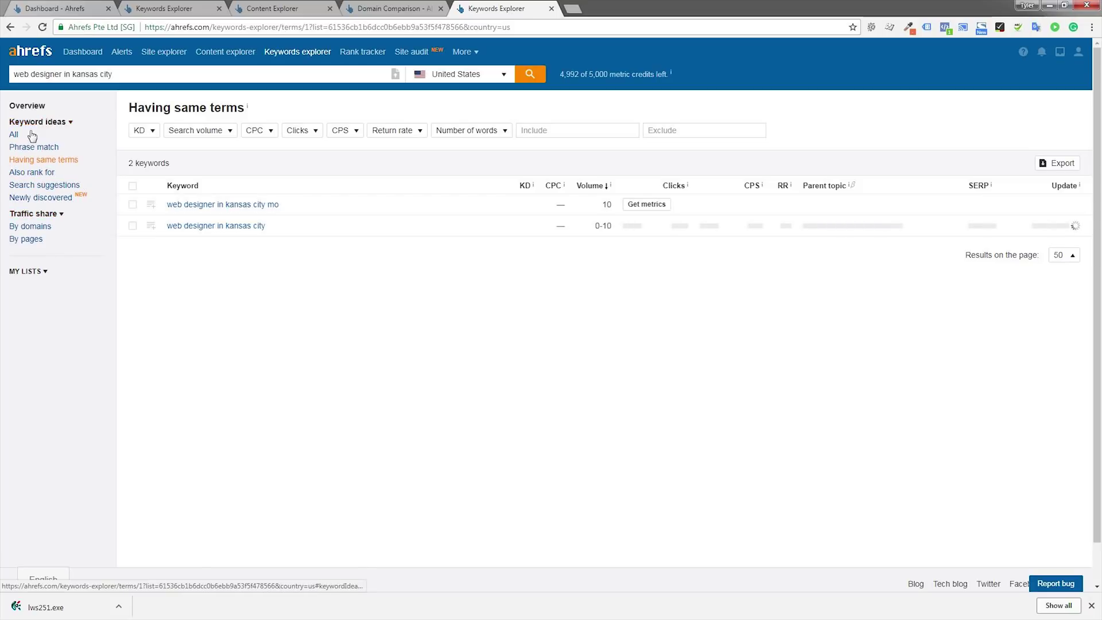
- List the keywords that pages ranking for "web designer in kansas city" also rank for and look through them
{"action": "left_click", "coordinate": [34, 173]}
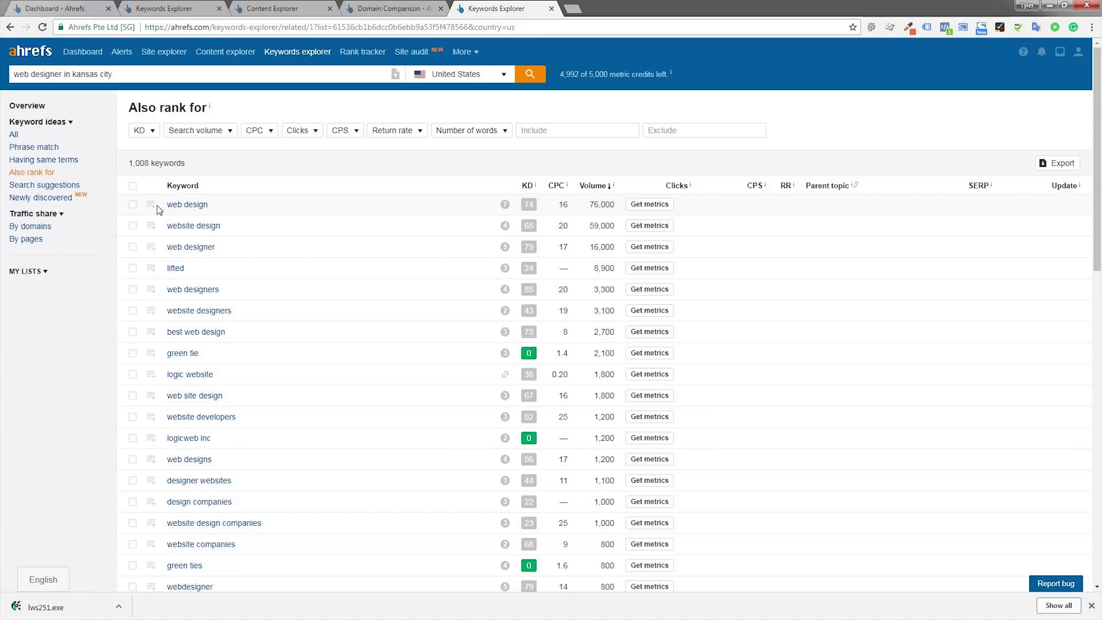
{"action": "scroll", "coordinate": [195, 274], "scroll_direction": "down", "scroll_amount": 1}
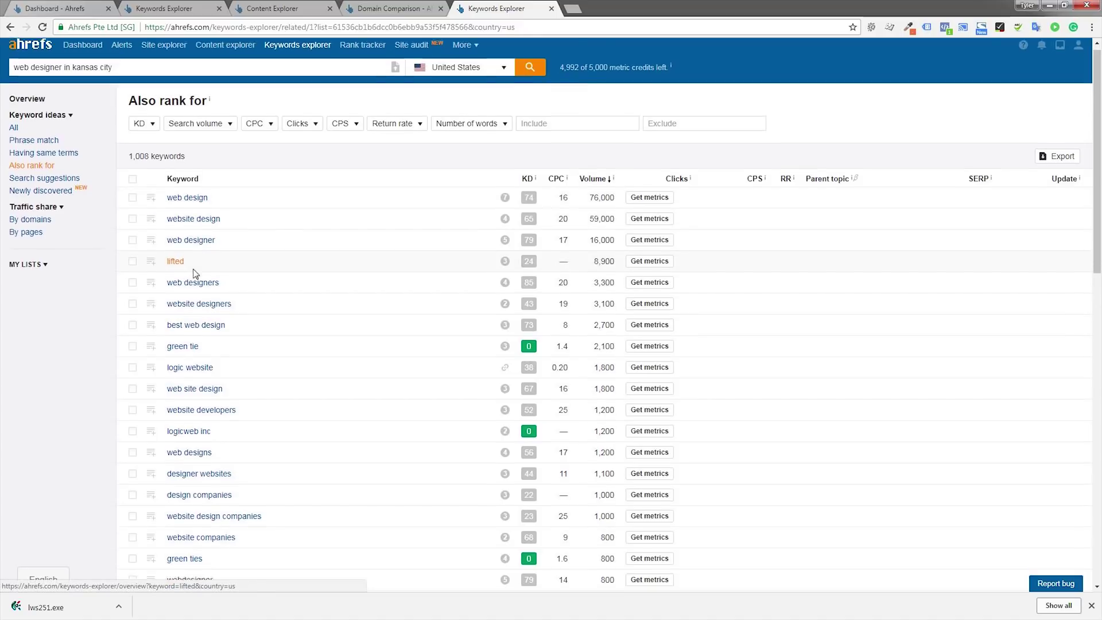
{"action": "scroll", "coordinate": [195, 273], "scroll_direction": "down", "scroll_amount": 3}
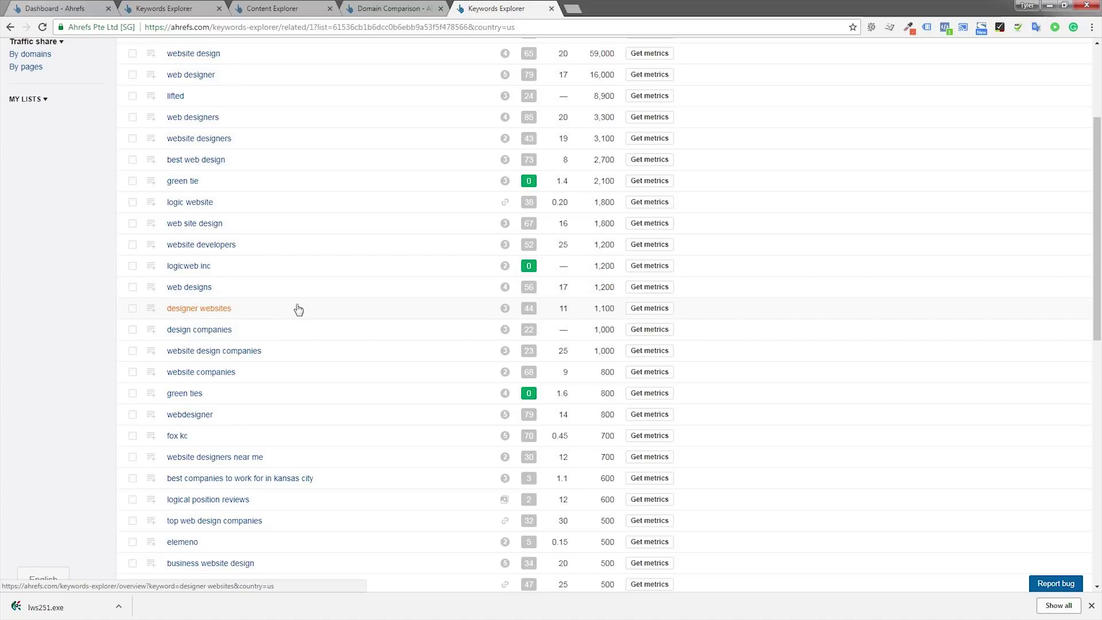
{"action": "scroll", "coordinate": [299, 310], "scroll_direction": "up", "scroll_amount": 3}
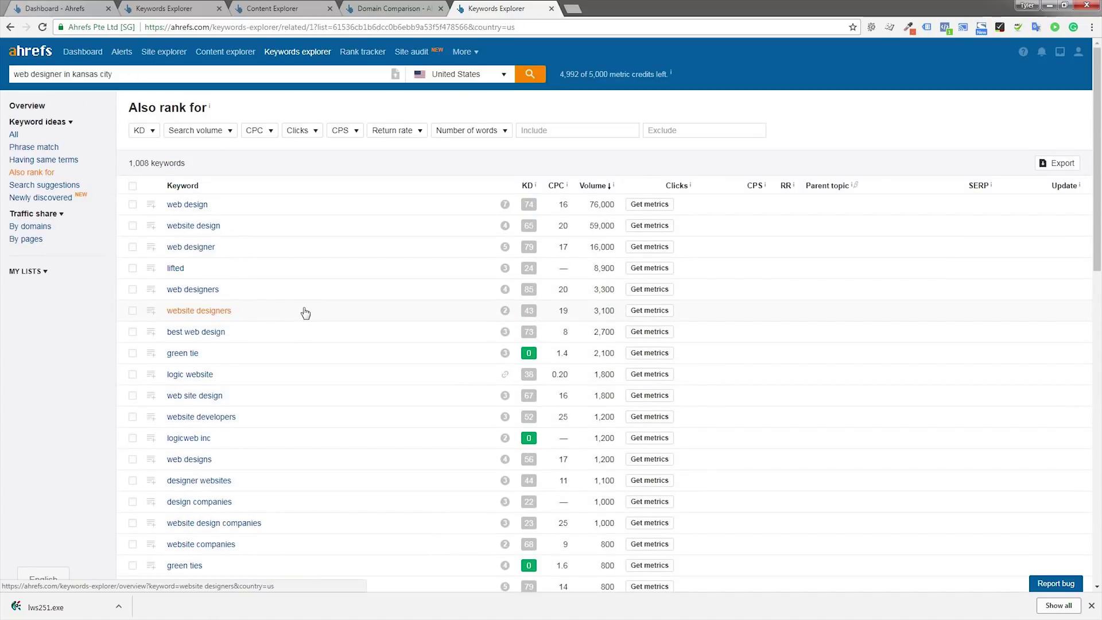
{"action": "scroll", "coordinate": [302, 314], "scroll_direction": "down", "scroll_amount": 2}
{"action": "scroll", "coordinate": [307, 320], "scroll_direction": "down", "scroll_amount": 2}
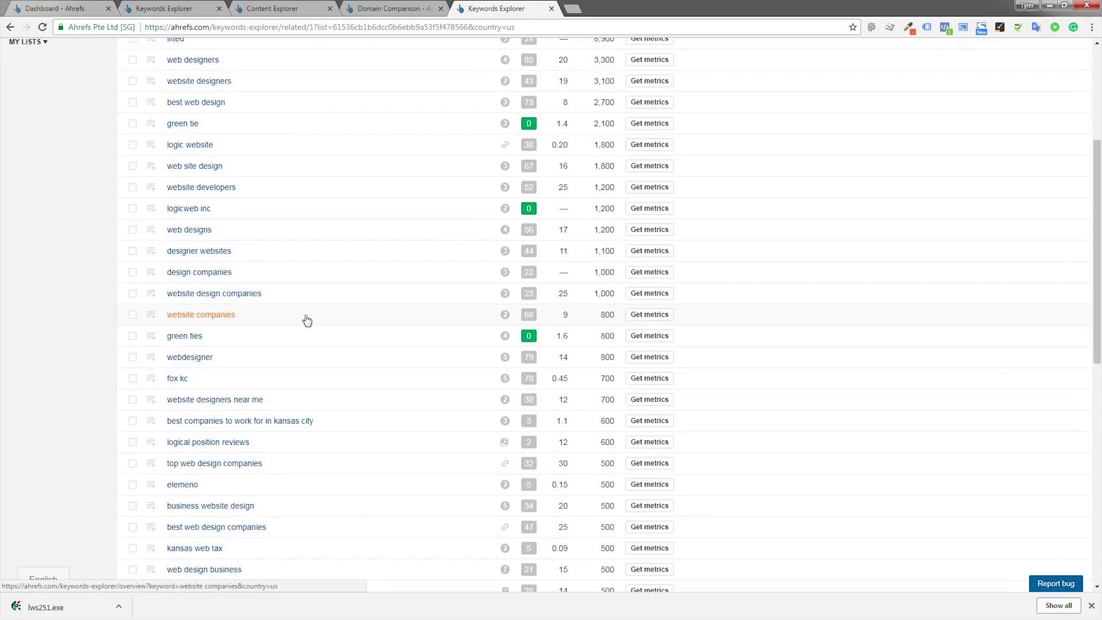
{"action": "scroll", "coordinate": [307, 320], "scroll_direction": "down", "scroll_amount": 1}
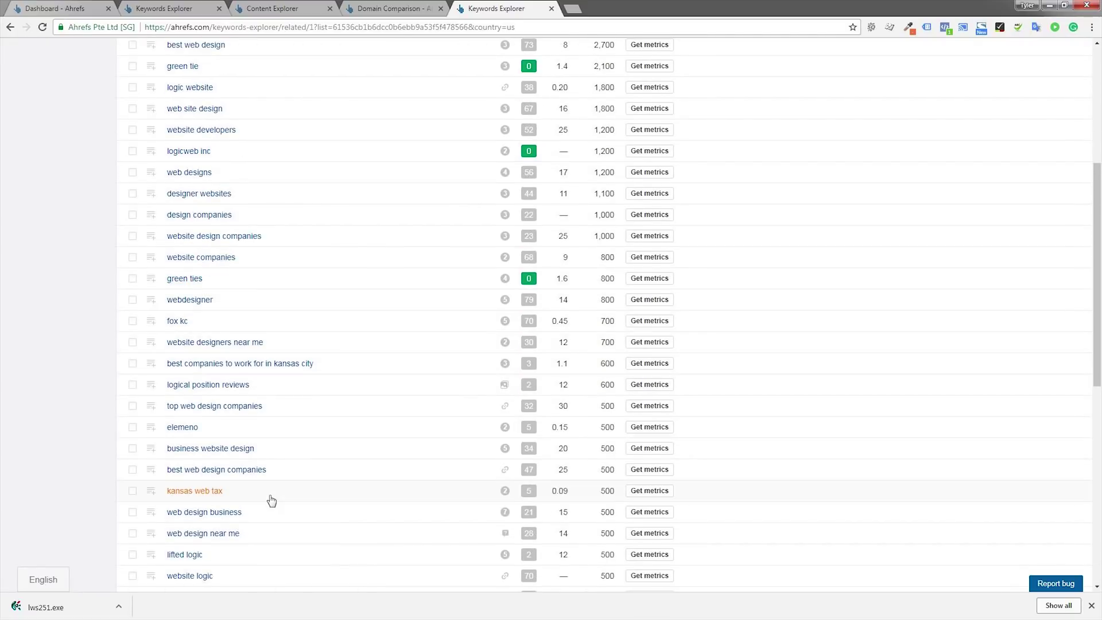
{"action": "scroll", "coordinate": [274, 492], "scroll_direction": "down", "scroll_amount": 1}
{"action": "scroll", "coordinate": [274, 492], "scroll_direction": "down", "scroll_amount": 1}
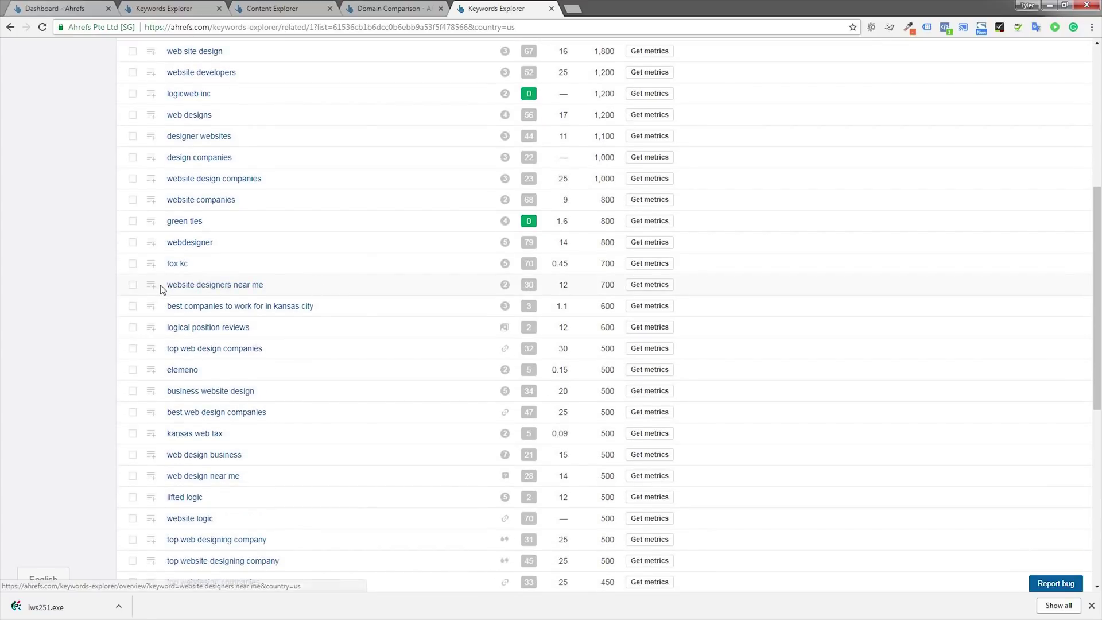
- View the overview of "website designers near me", check all its ideas having the same terms, and return to the overview
{"action": "left_click_drag", "start_coordinate": [163, 285], "coordinate": [265, 287]}
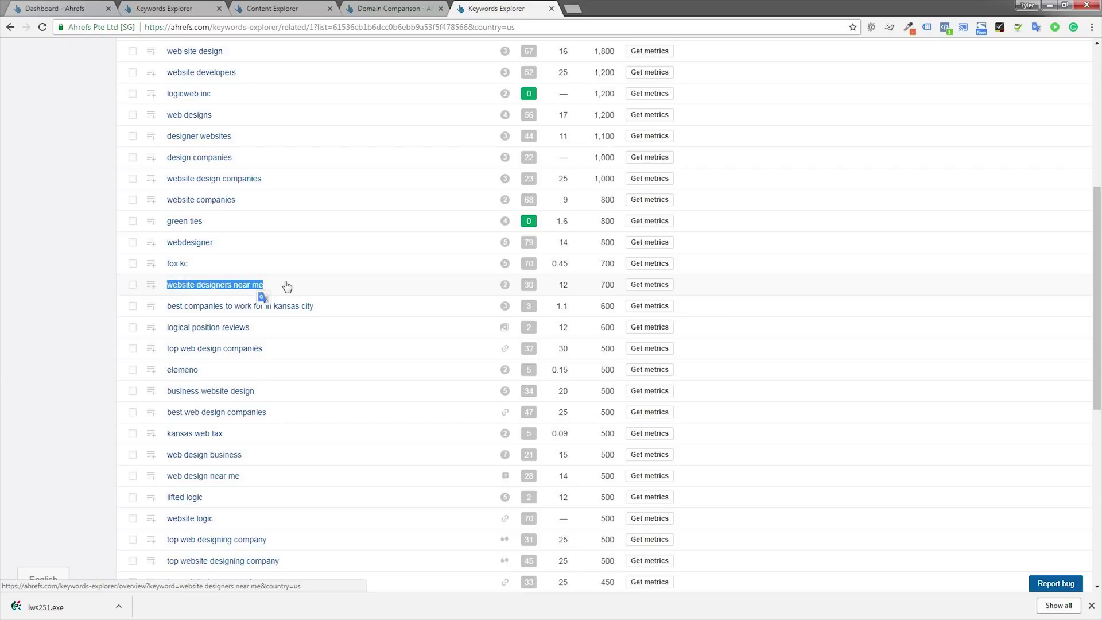
{"action": "key", "text": "alt+Left"}
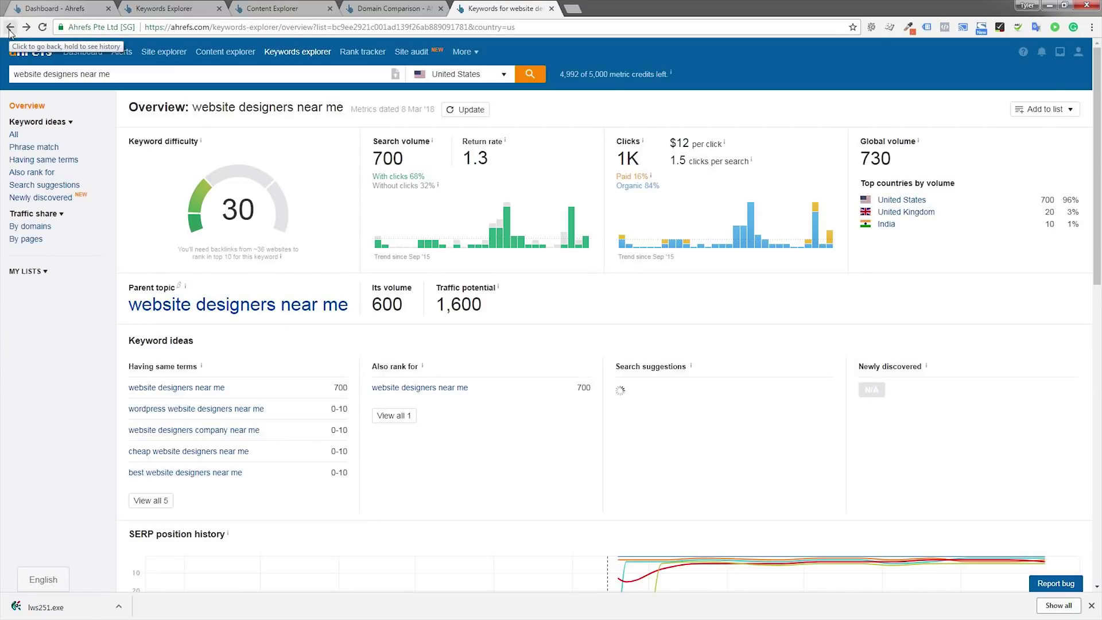
{"action": "left_click", "coordinate": [154, 500]}
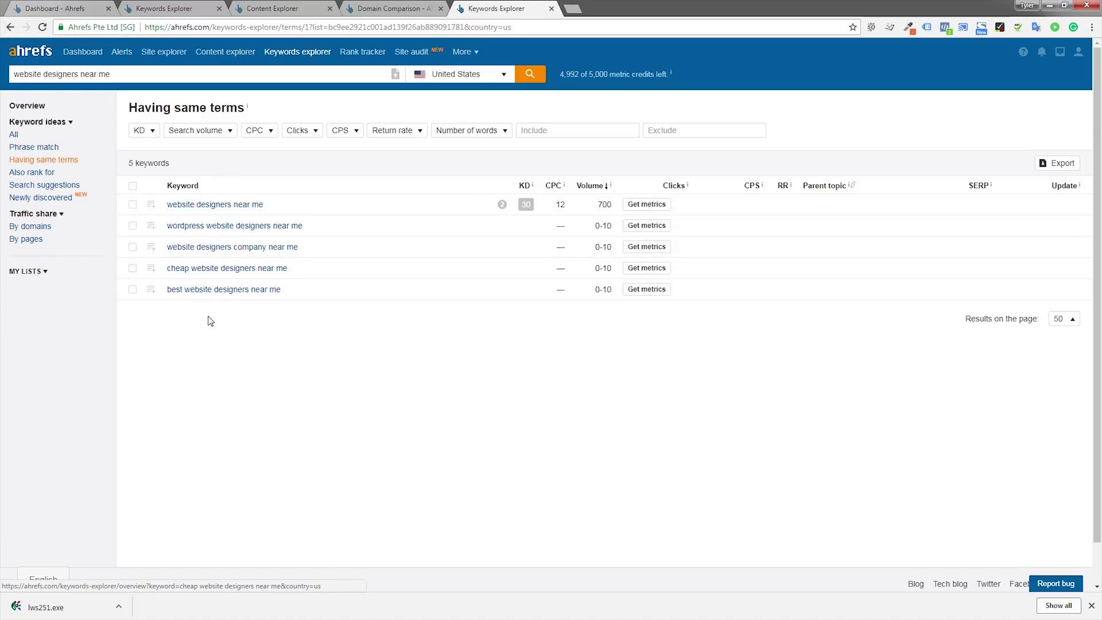
{"action": "left_click", "coordinate": [4, 33]}
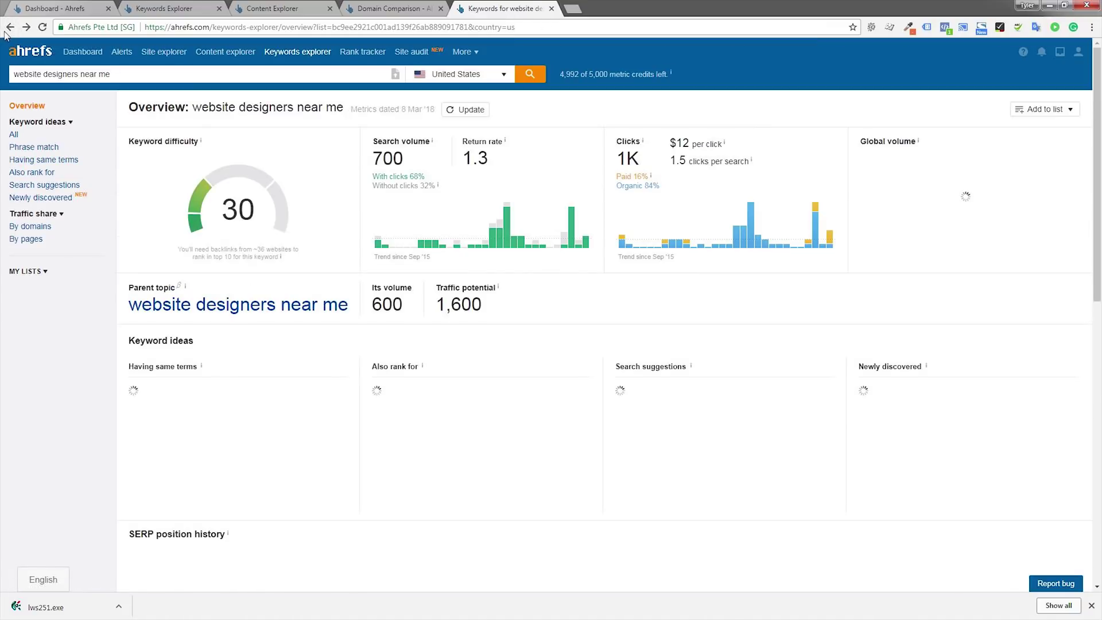